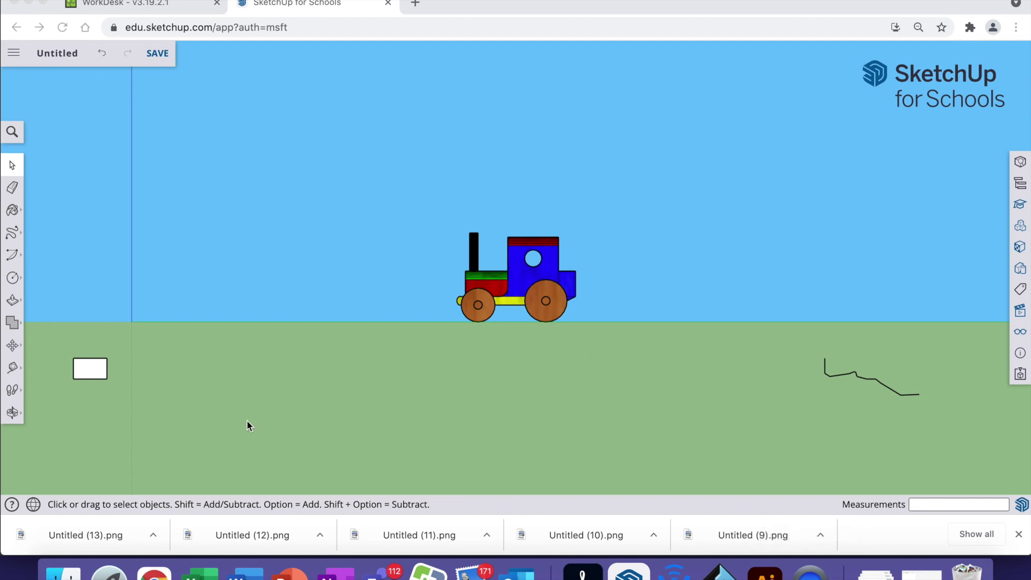
# Orbit the view down onto the tractor, then zoom to fit the whole model
pyautogui.click(19, 414)
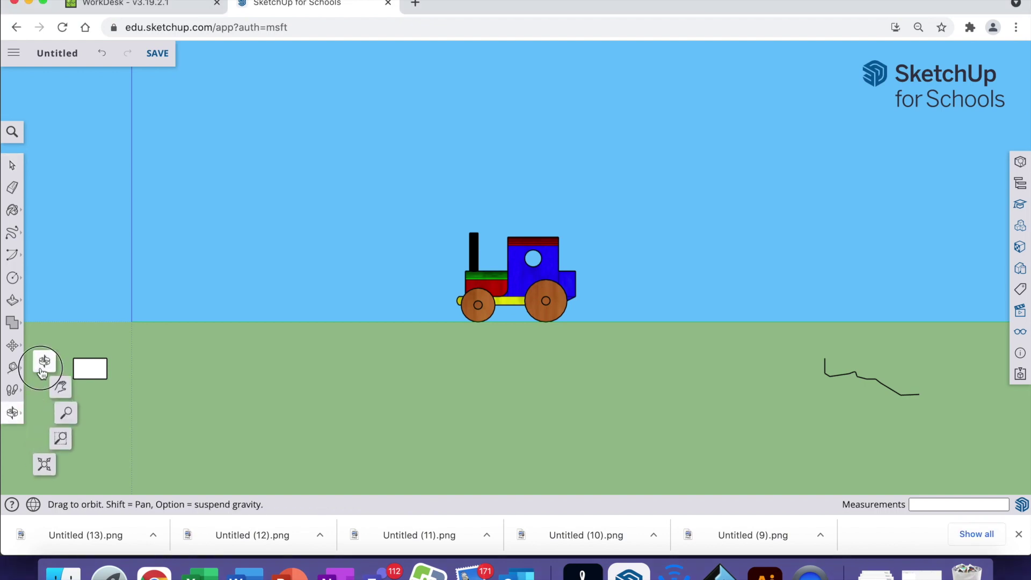
pyautogui.click(43, 369)
pyautogui.moveTo(186, 302); pyautogui.dragTo(667, 342)
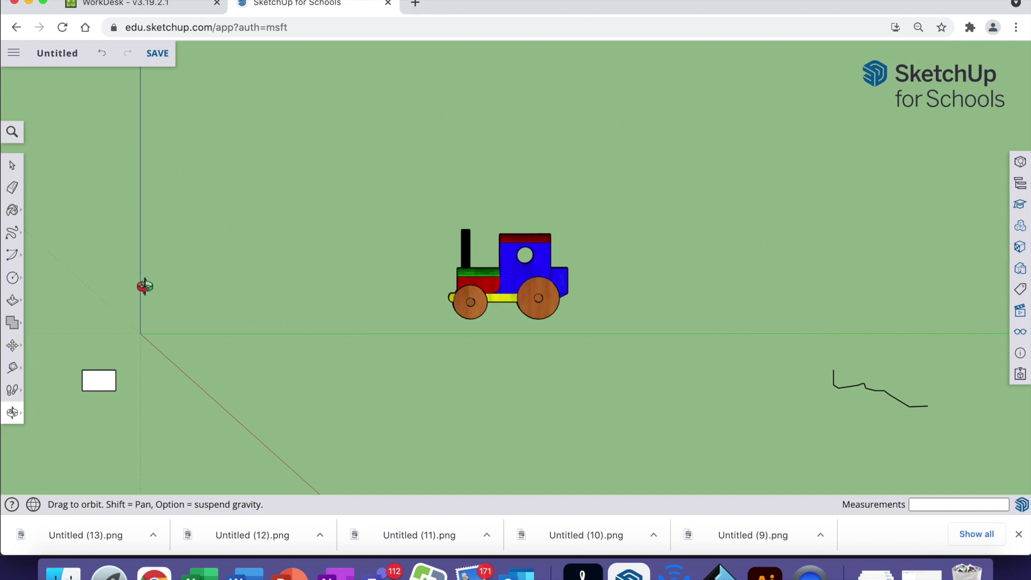
pyautogui.click(11, 414)
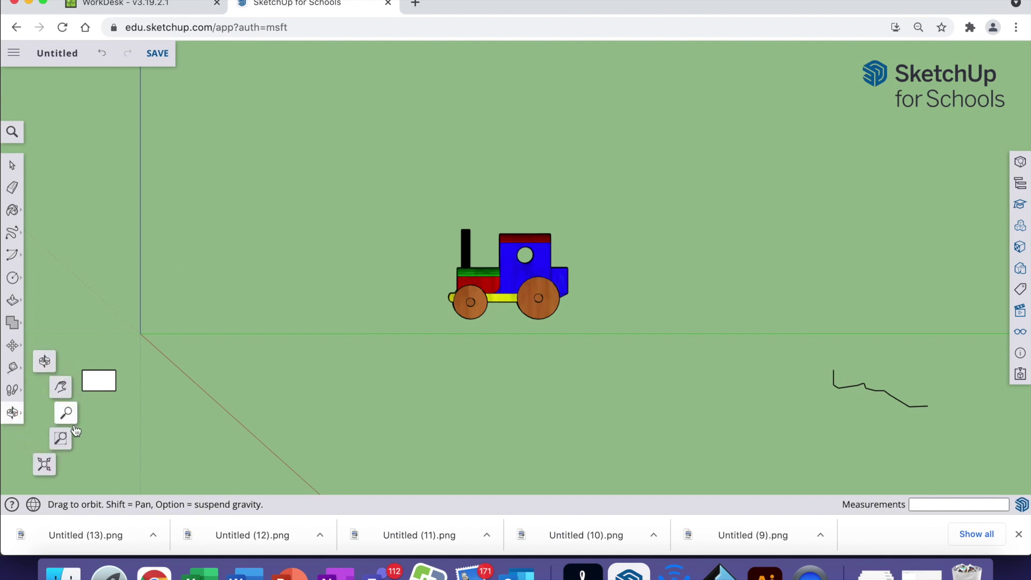
pyautogui.click(46, 470)
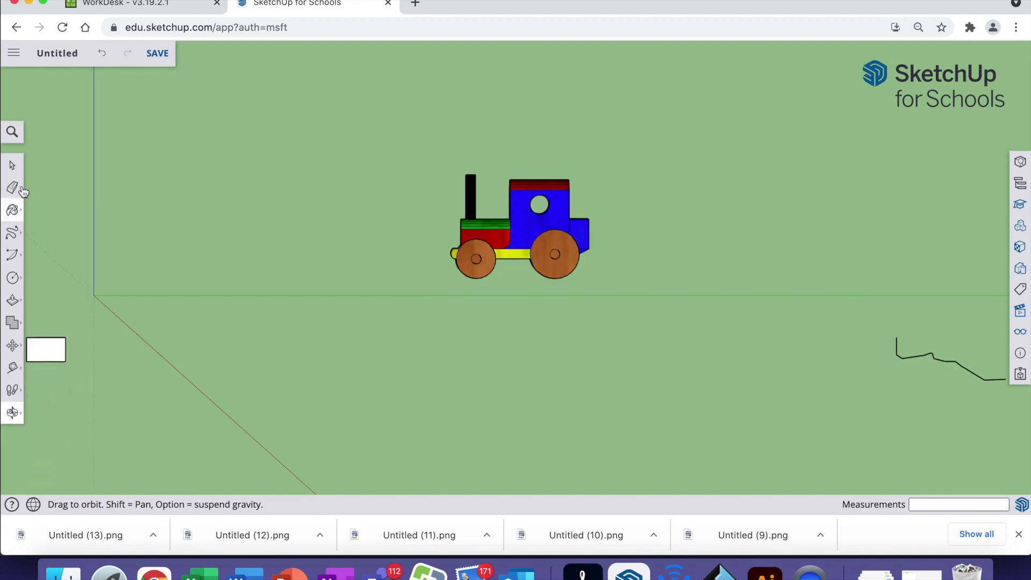
# Return to the Select tool
pyautogui.click(12, 165)
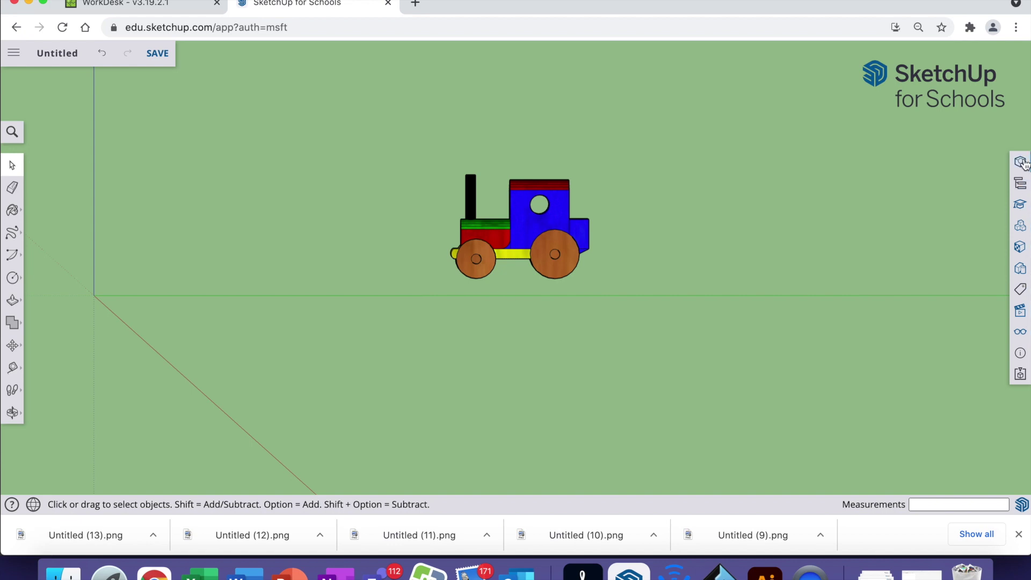
# Apply the Shaded with Textures default style from the Styles panel
pyautogui.click(1020, 271)
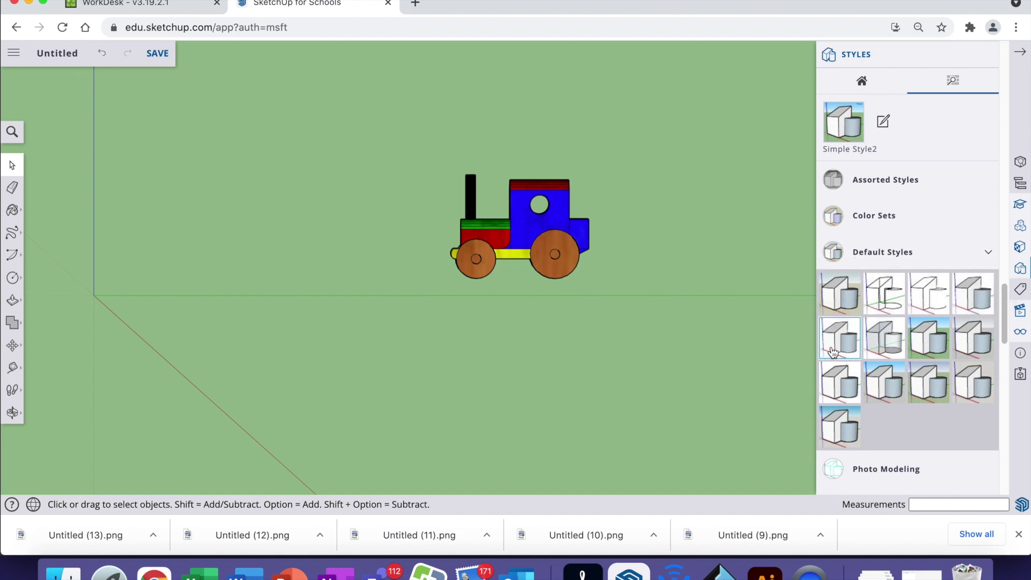
pyautogui.click(853, 324)
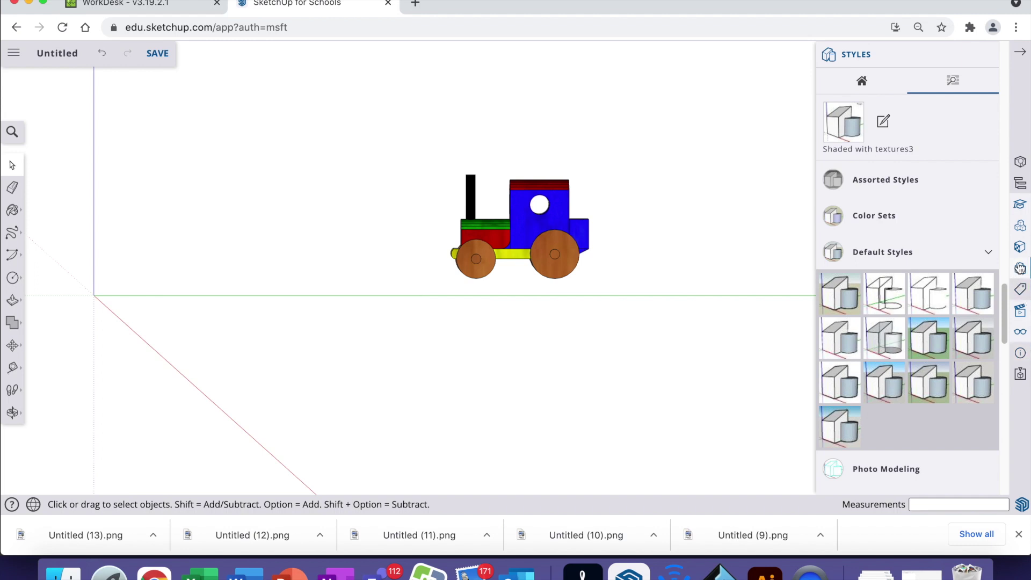
# Hide section cuts, axes and guides in the Display settings
pyautogui.click(1020, 333)
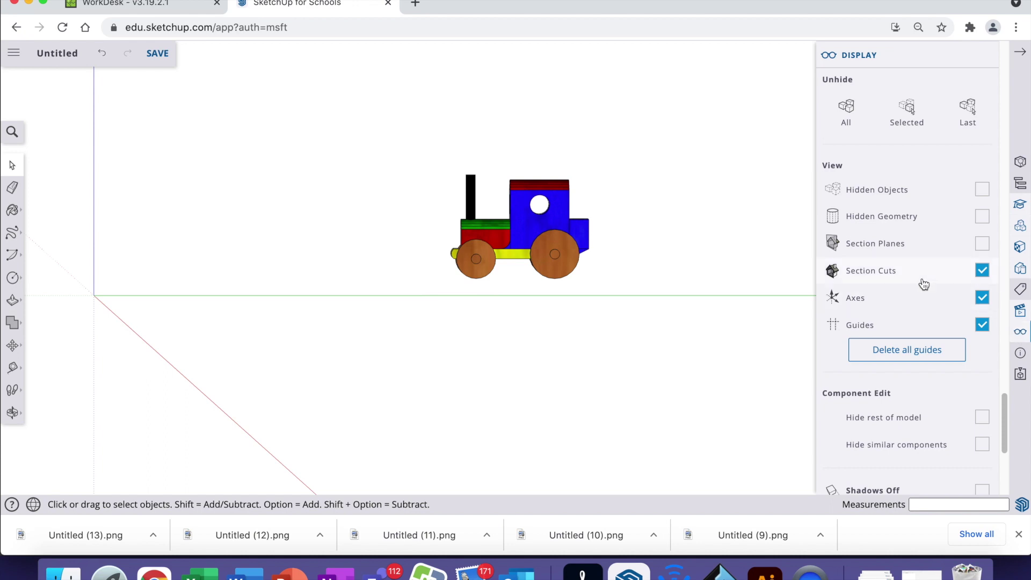
pyautogui.click(983, 270)
pyautogui.click(982, 297)
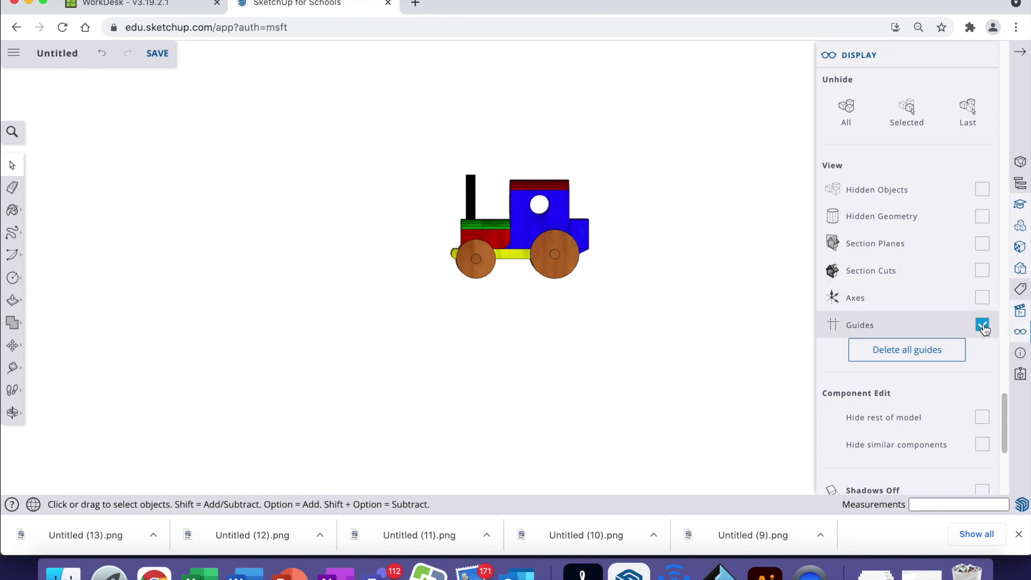
pyautogui.click(982, 325)
# Switch the camera to parallel projection, zoom to fit, then zoom out to frame the tractor
pyautogui.click(1020, 312)
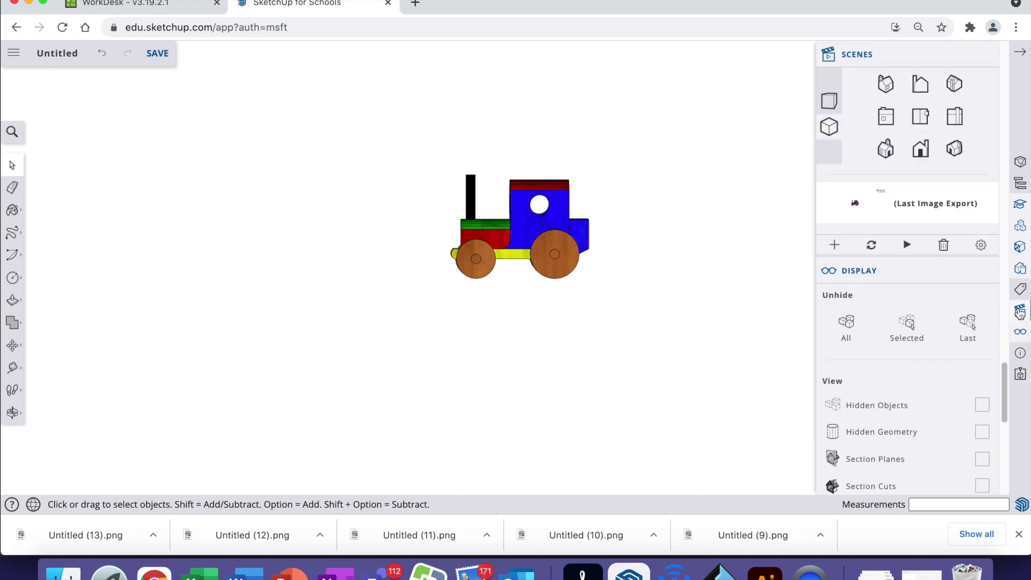
pyautogui.click(829, 128)
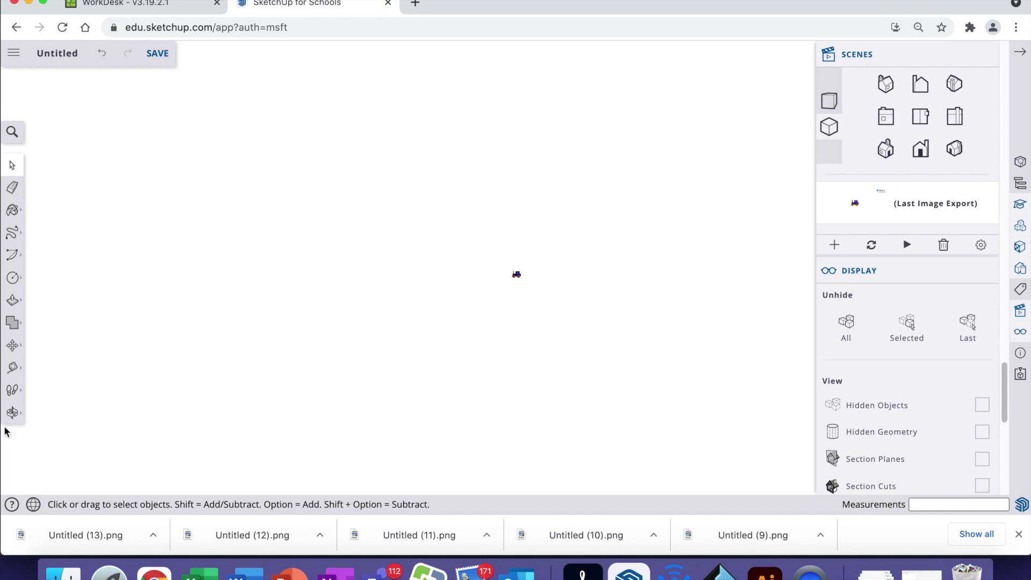
pyautogui.click(13, 413)
pyautogui.click(48, 464)
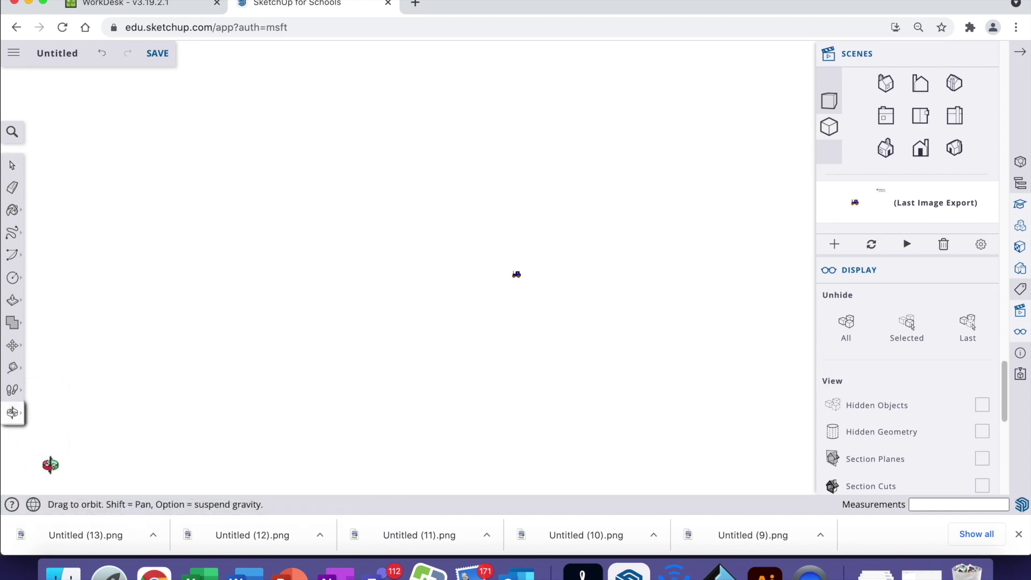
pyautogui.click(12, 413)
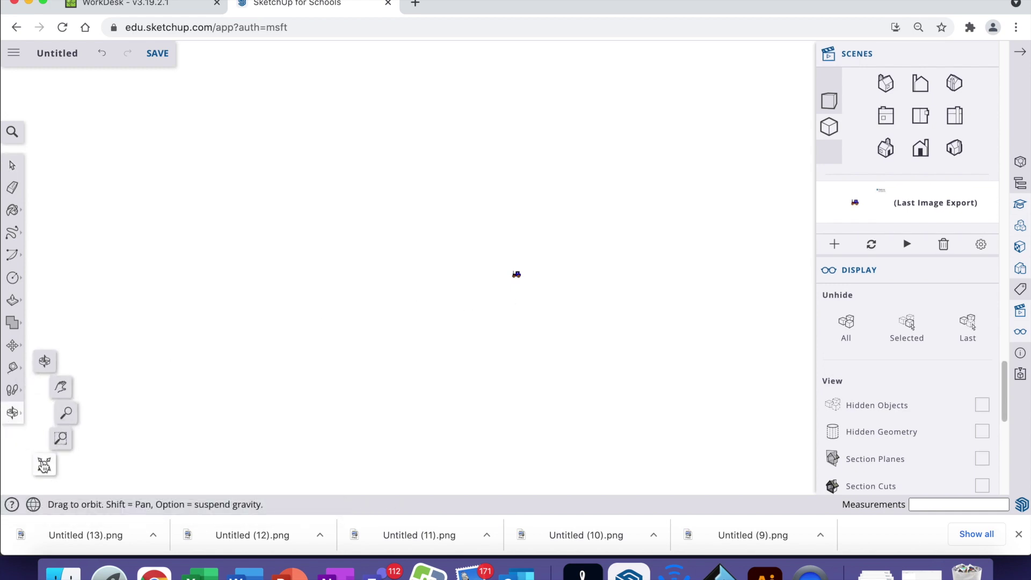
pyautogui.click(45, 465)
pyautogui.click(12, 413)
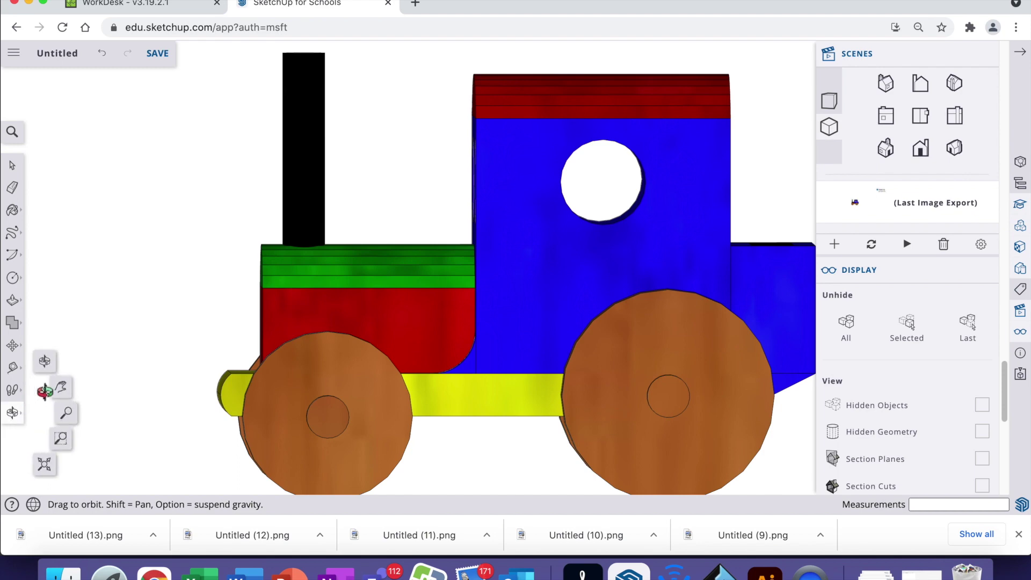
pyautogui.click(65, 413)
pyautogui.moveTo(277, 329); pyautogui.dragTo(588, 326)
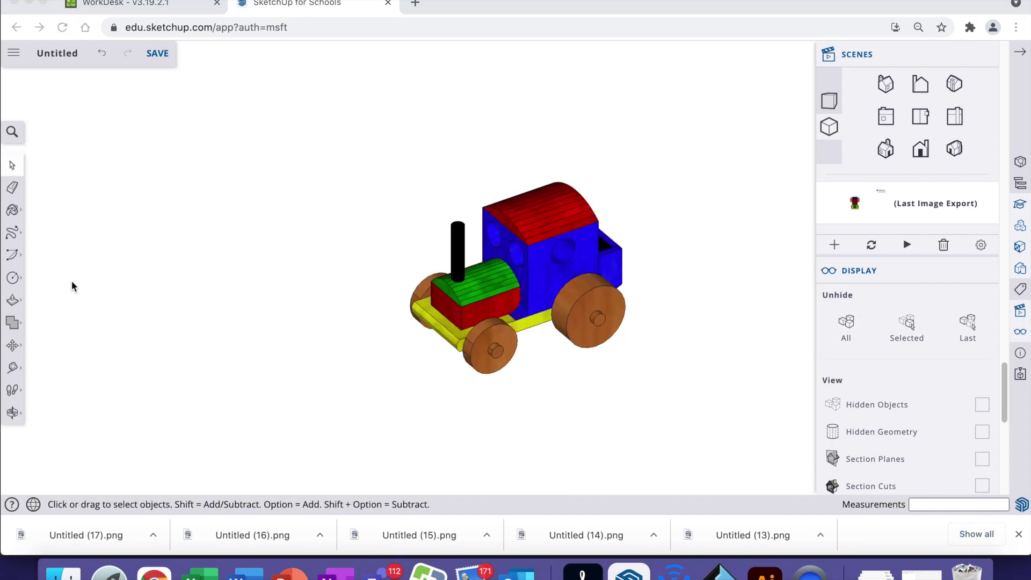
pyautogui.click(13, 55)
# Export the tractor's isometric view as a PNG with a transparent background
pyautogui.moveTo(42, 215)
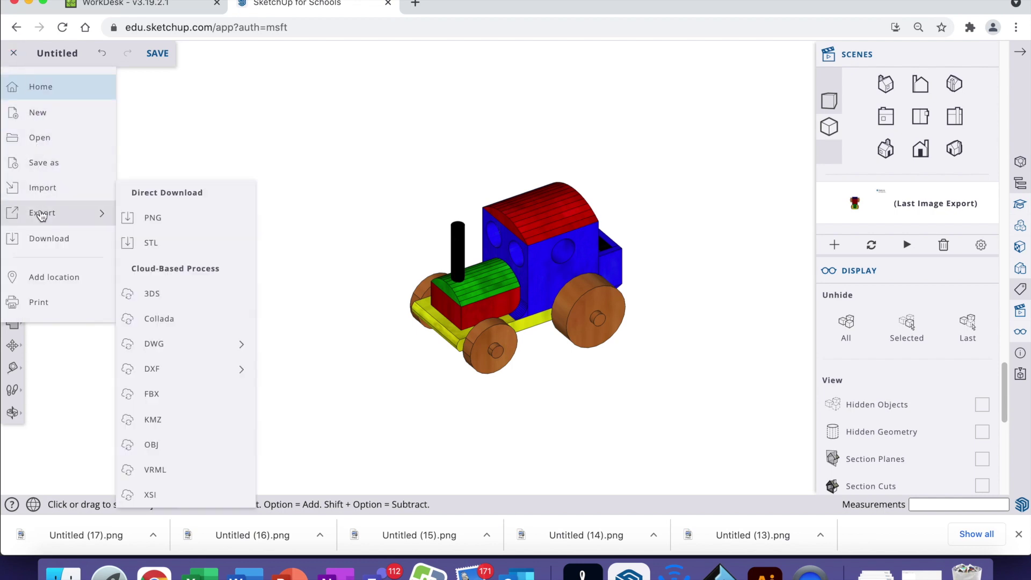
pyautogui.click(130, 217)
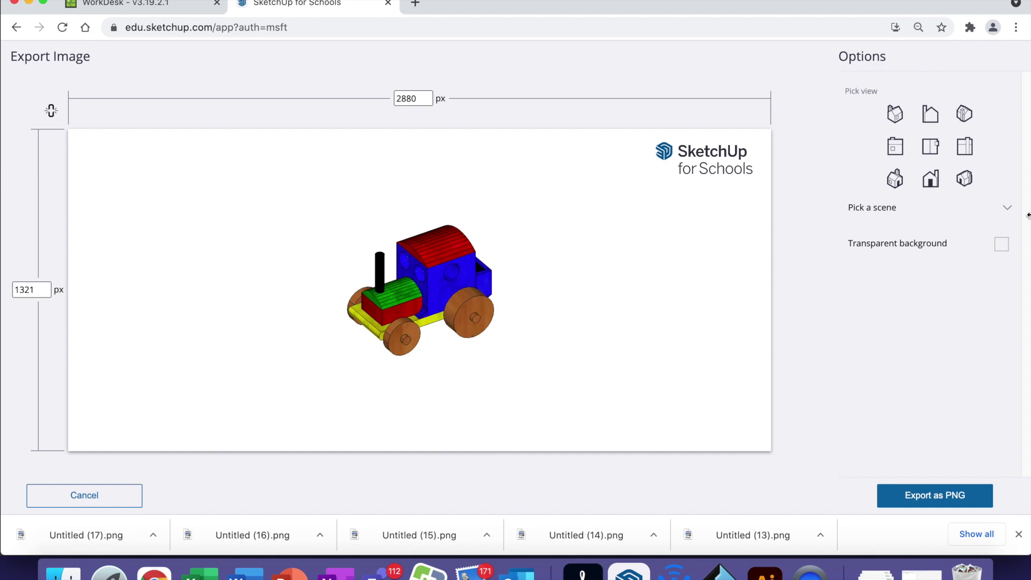
pyautogui.click(964, 179)
pyautogui.click(965, 115)
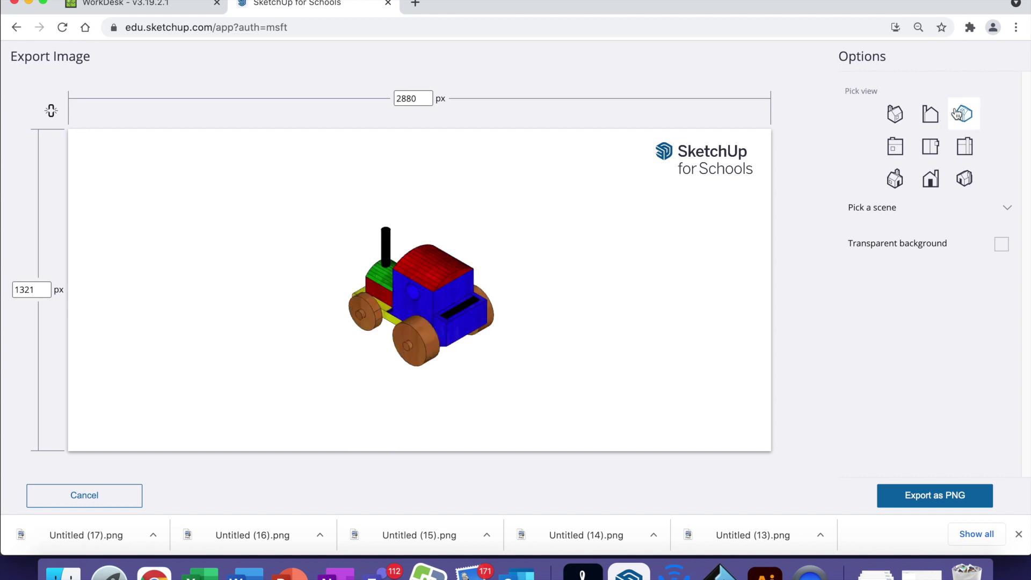
pyautogui.click(896, 114)
pyautogui.click(965, 116)
pyautogui.click(965, 179)
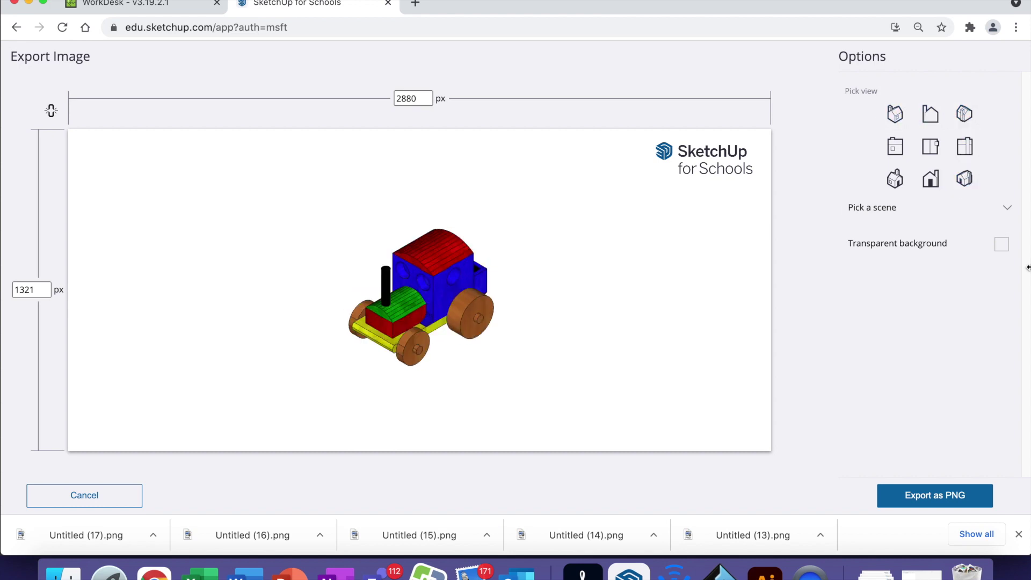
pyautogui.click(1001, 245)
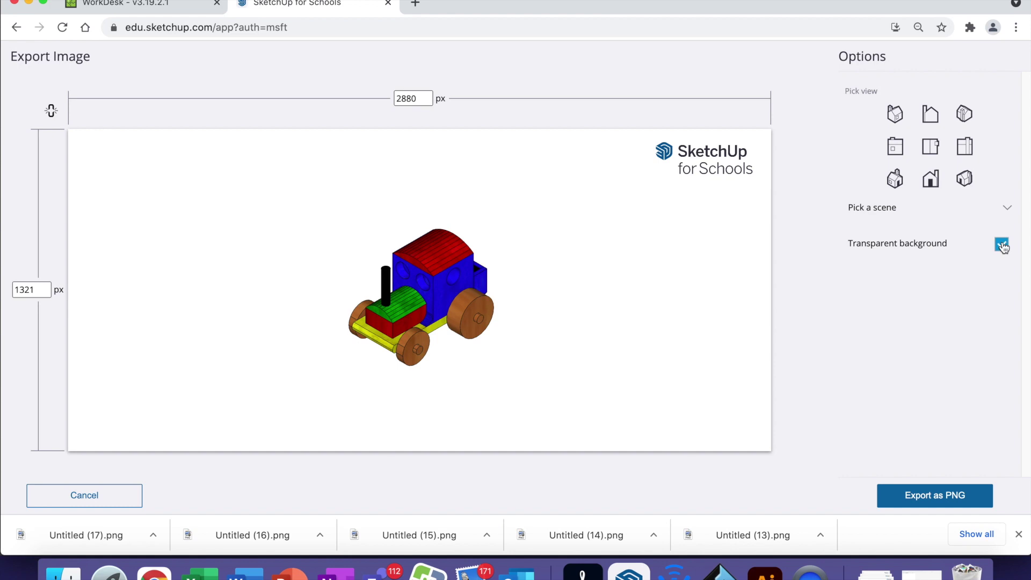
pyautogui.click(934, 495)
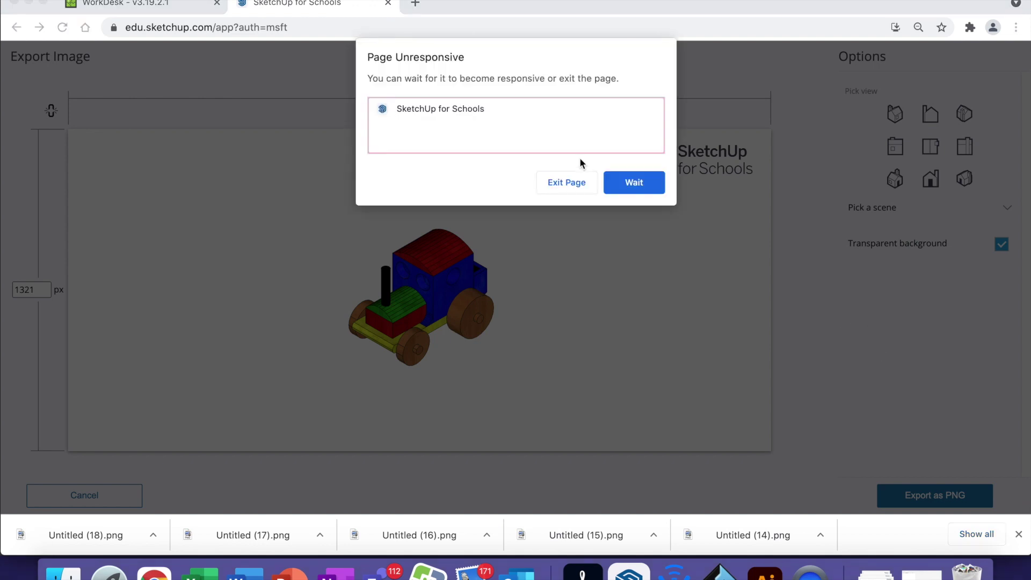
pyautogui.click(626, 183)
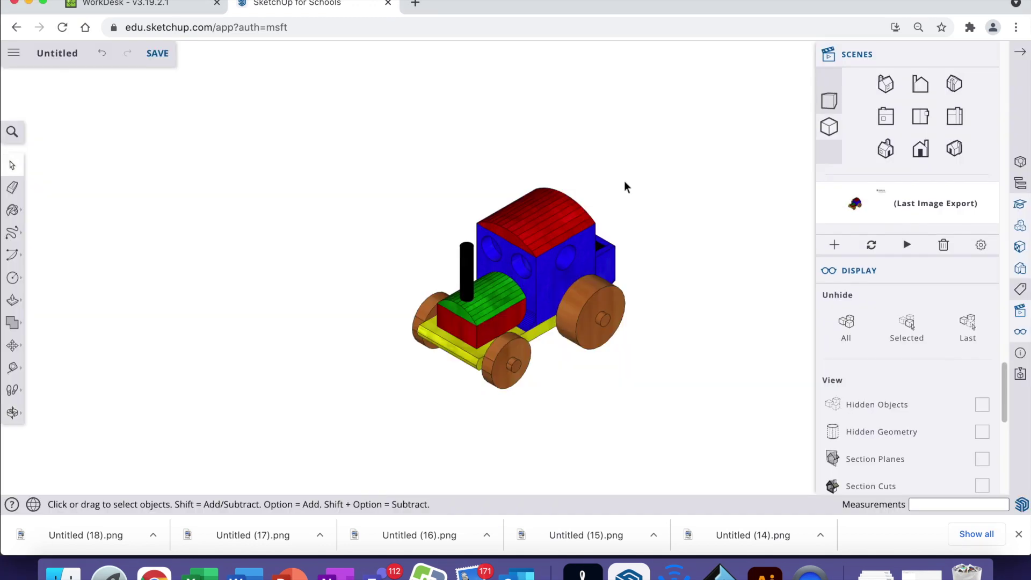
# Export the Front view as a transparent-background PNG, Untitled (19).png
pyautogui.click(13, 53)
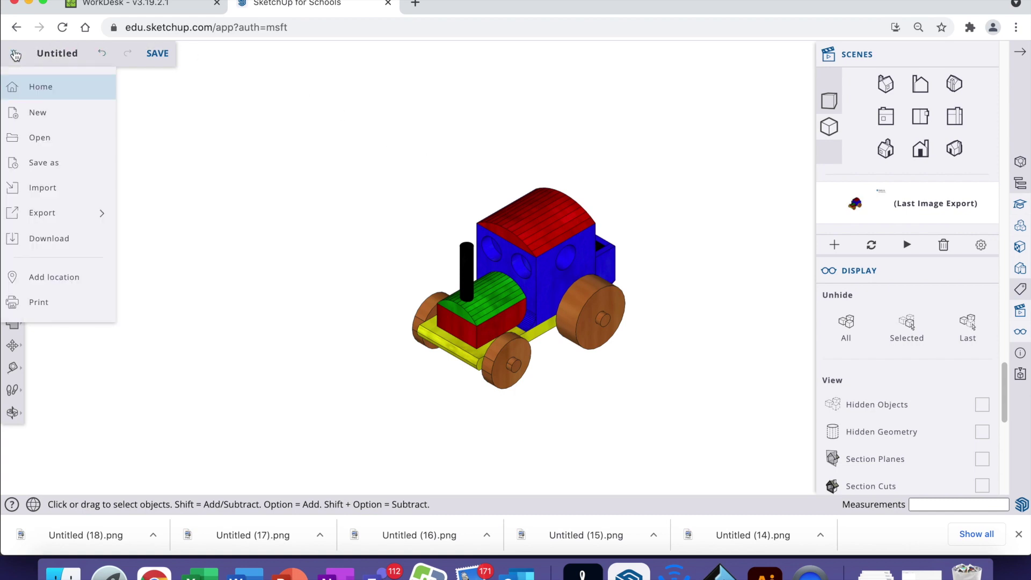
pyautogui.click(62, 215)
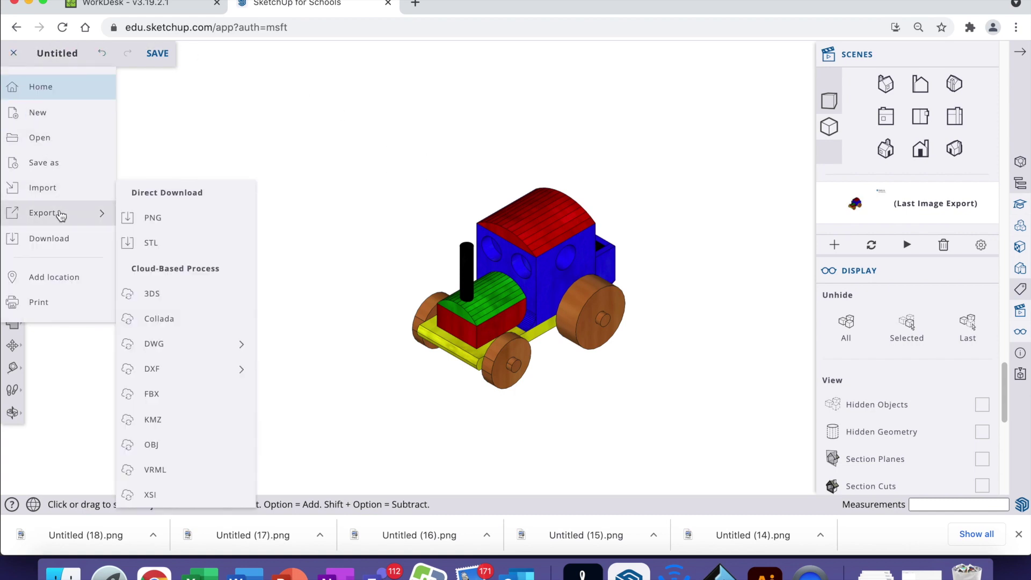
pyautogui.click(142, 217)
pyautogui.click(931, 180)
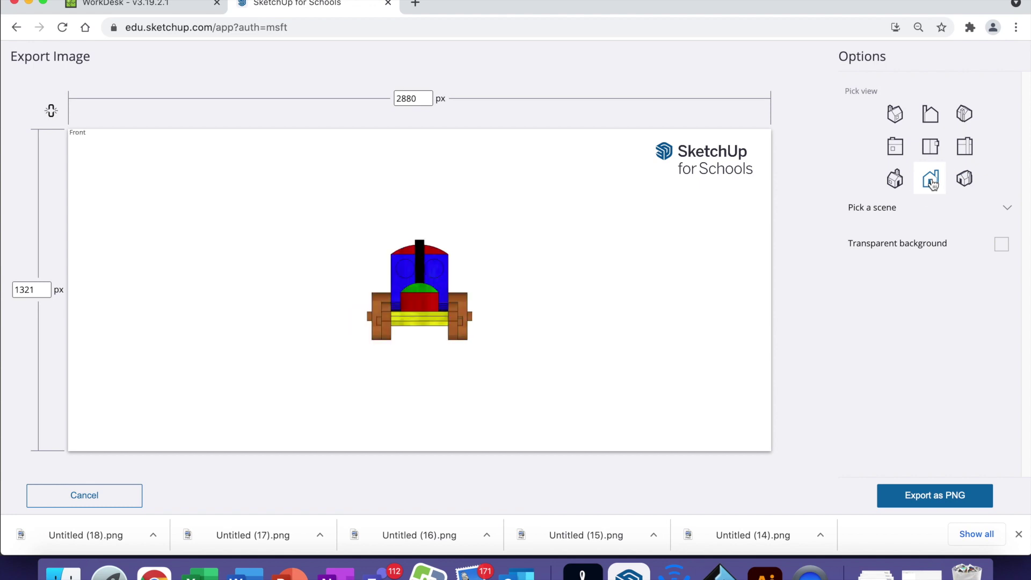
pyautogui.click(1001, 245)
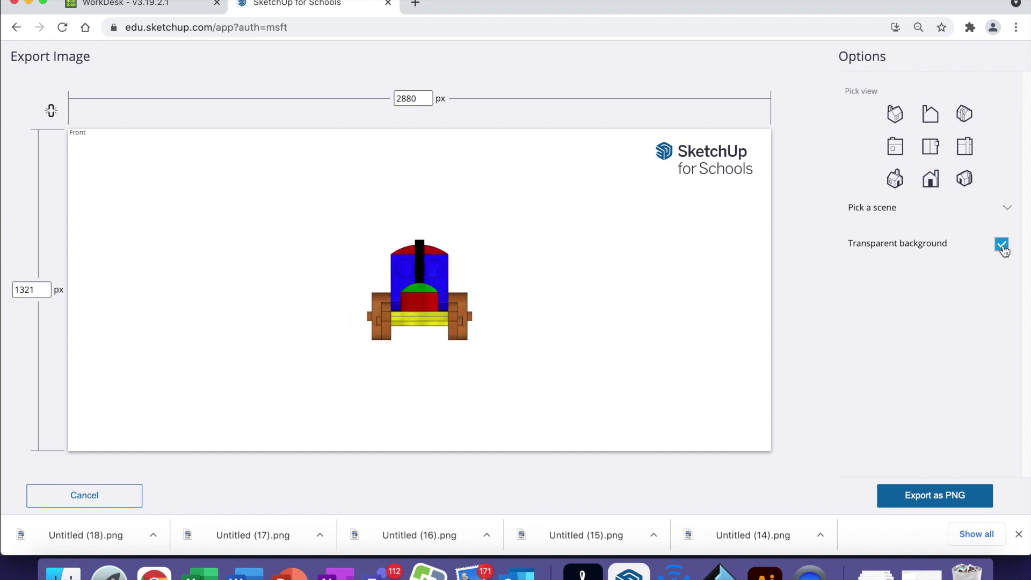
pyautogui.click(946, 496)
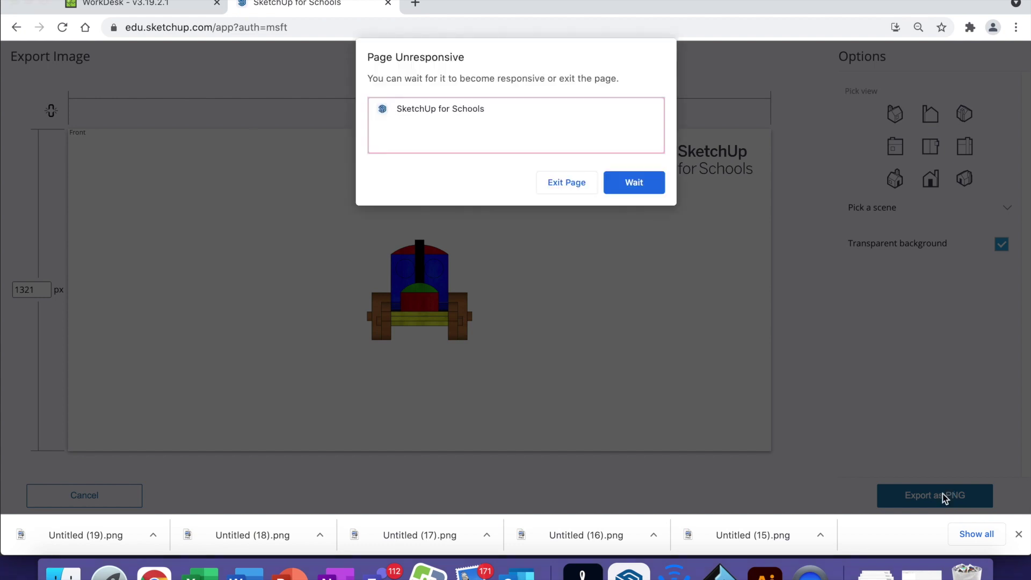
pyautogui.click(634, 183)
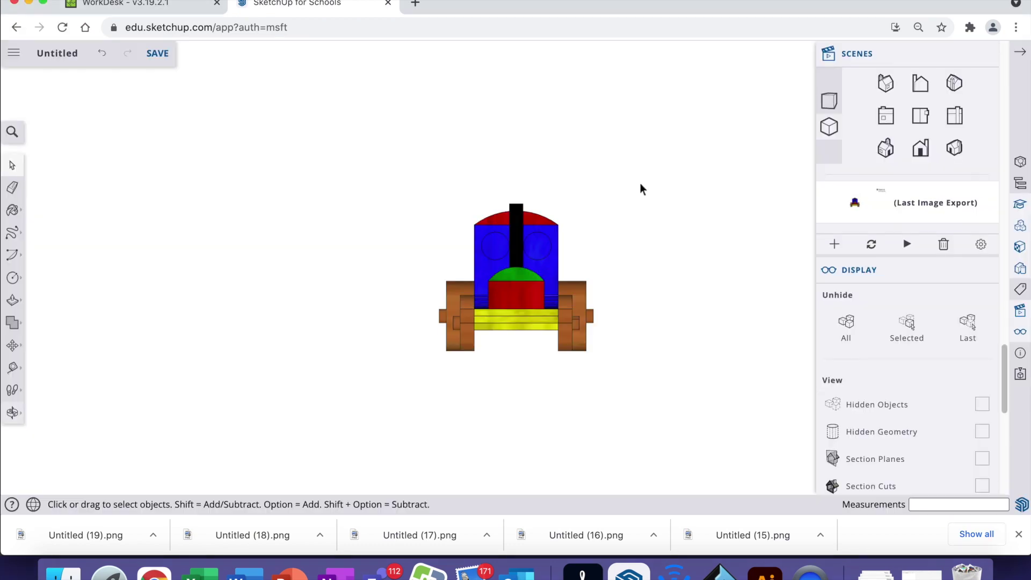
pyautogui.click(14, 52)
# Export the Top view as a transparent-background PNG, Untitled (20).png
pyautogui.click(42, 212)
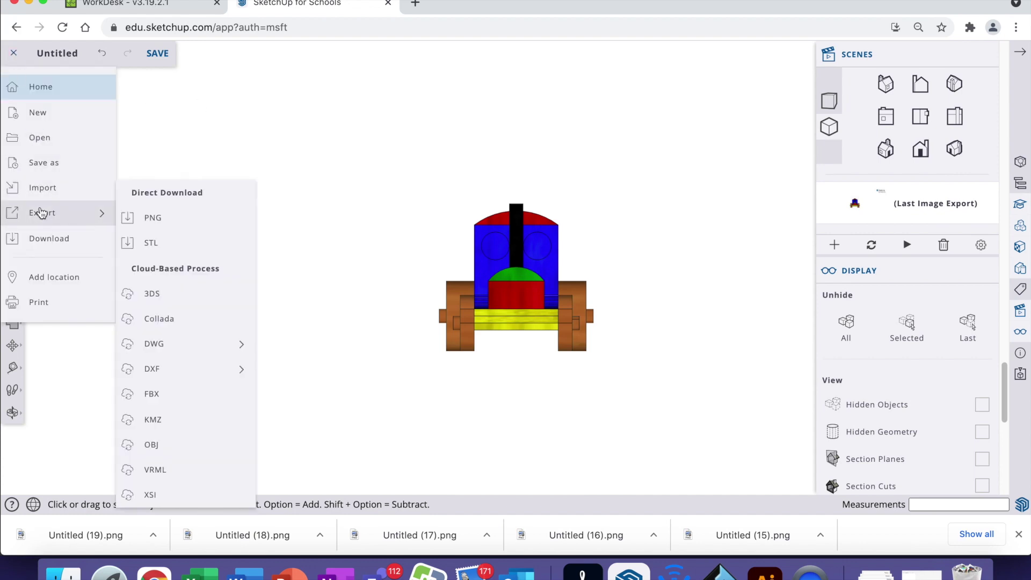
pyautogui.click(148, 220)
pyautogui.click(930, 145)
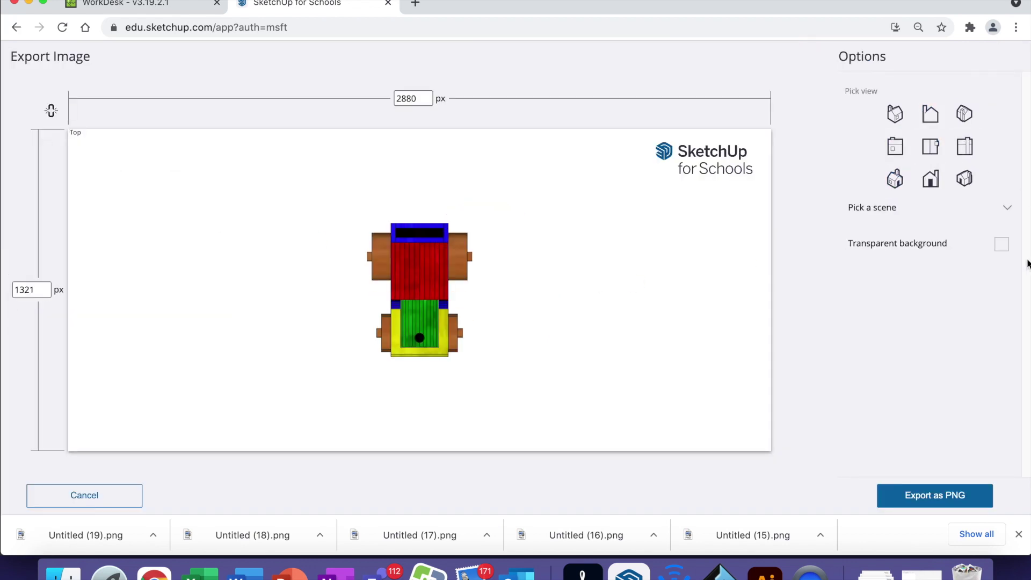
pyautogui.click(1001, 244)
pyautogui.click(959, 497)
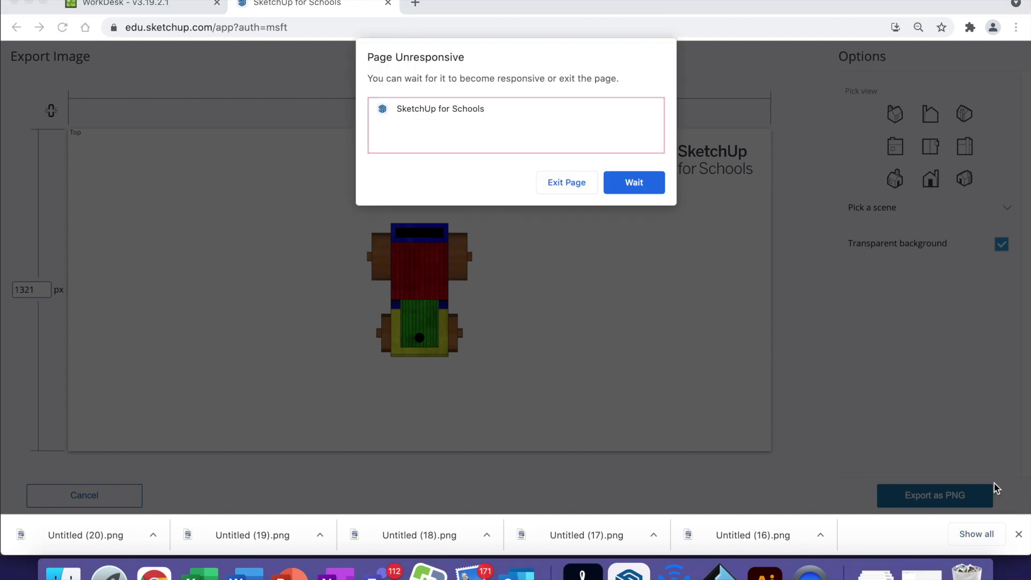
pyautogui.click(640, 185)
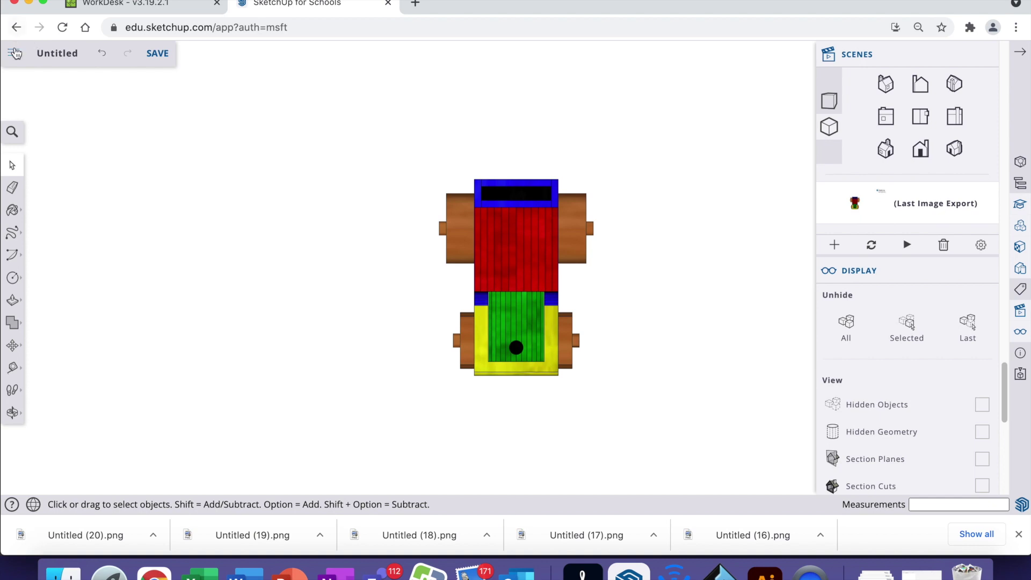
pyautogui.click(15, 53)
# Export the Right side view as a transparent-background PNG, Untitled (21).png
pyautogui.click(49, 213)
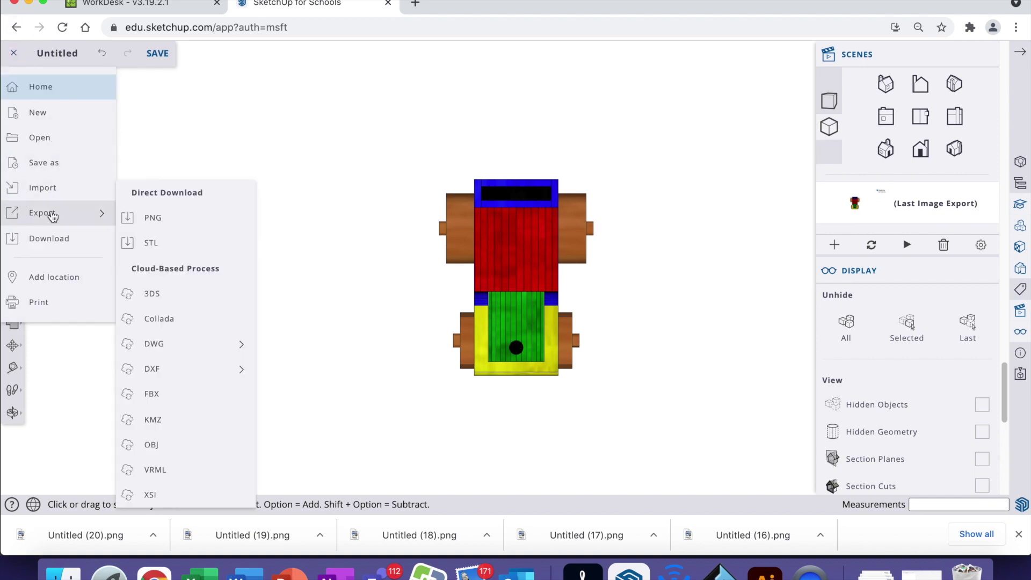
pyautogui.click(155, 224)
pyautogui.click(967, 160)
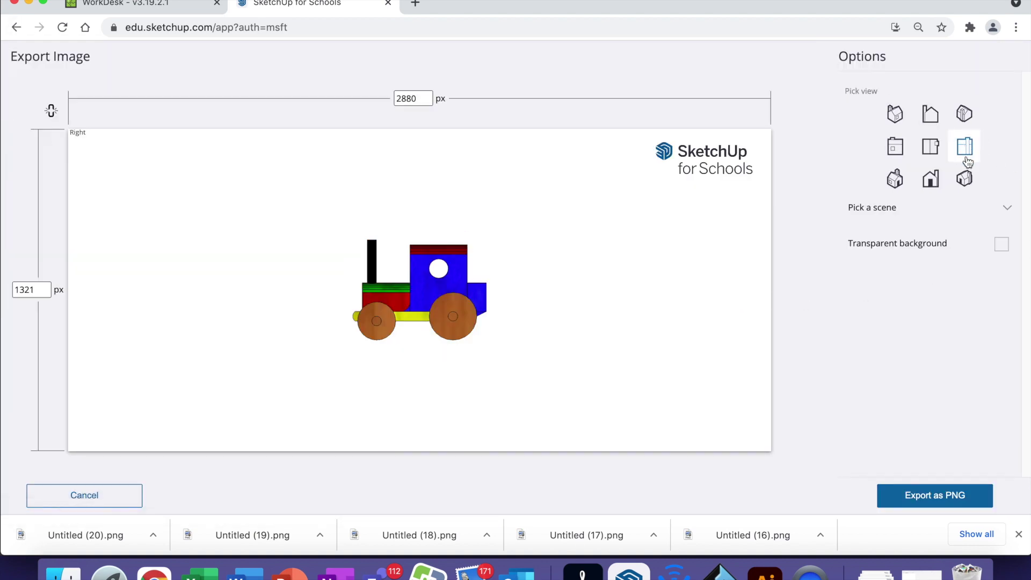
pyautogui.click(1002, 246)
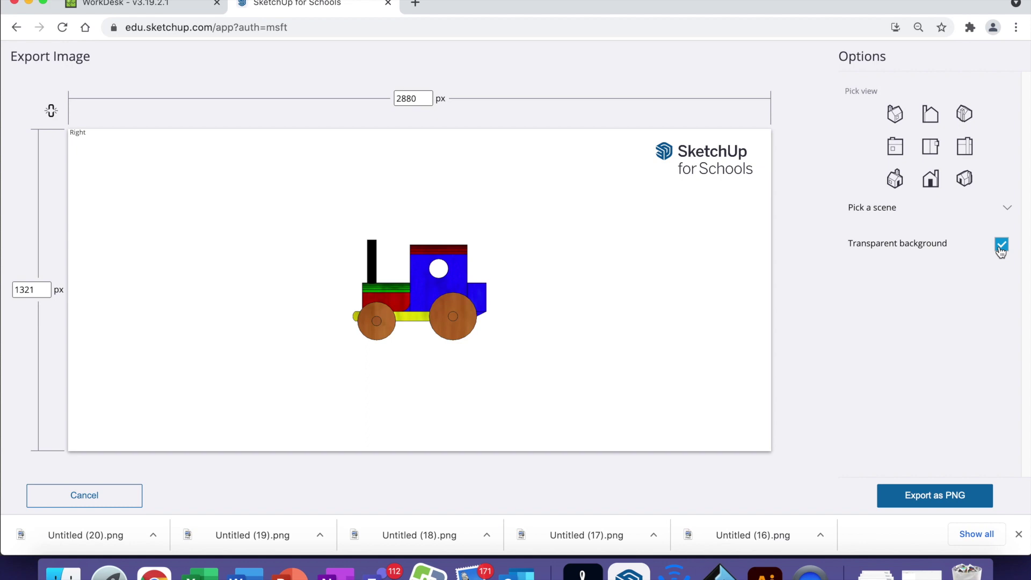
pyautogui.click(951, 498)
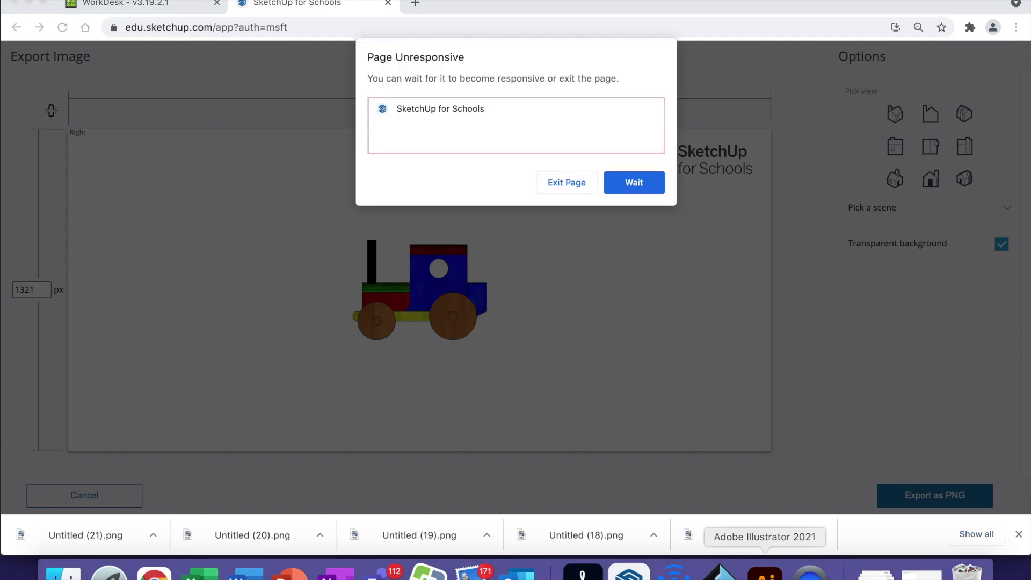
pyautogui.click(634, 189)
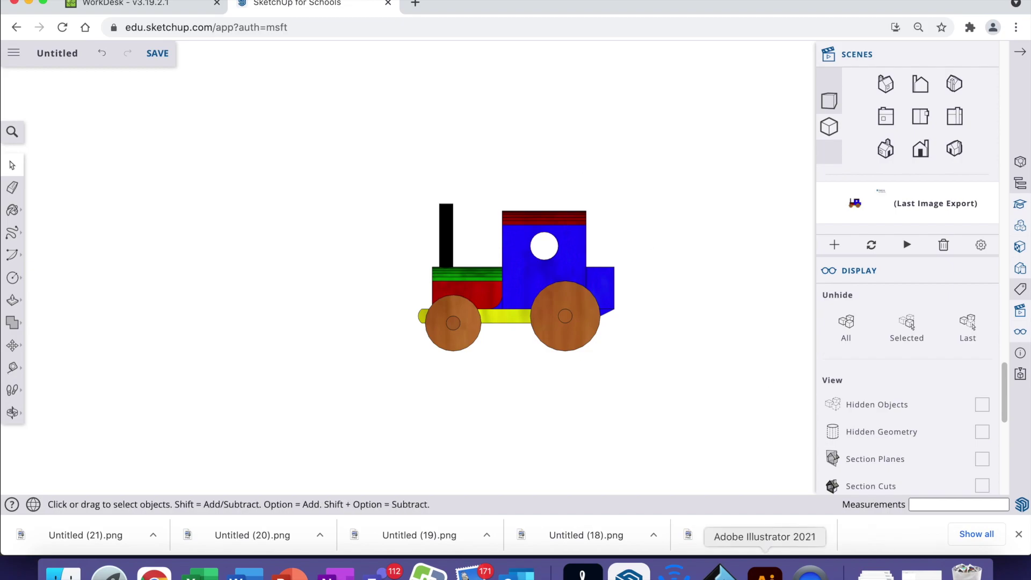
pyautogui.click(774, 568)
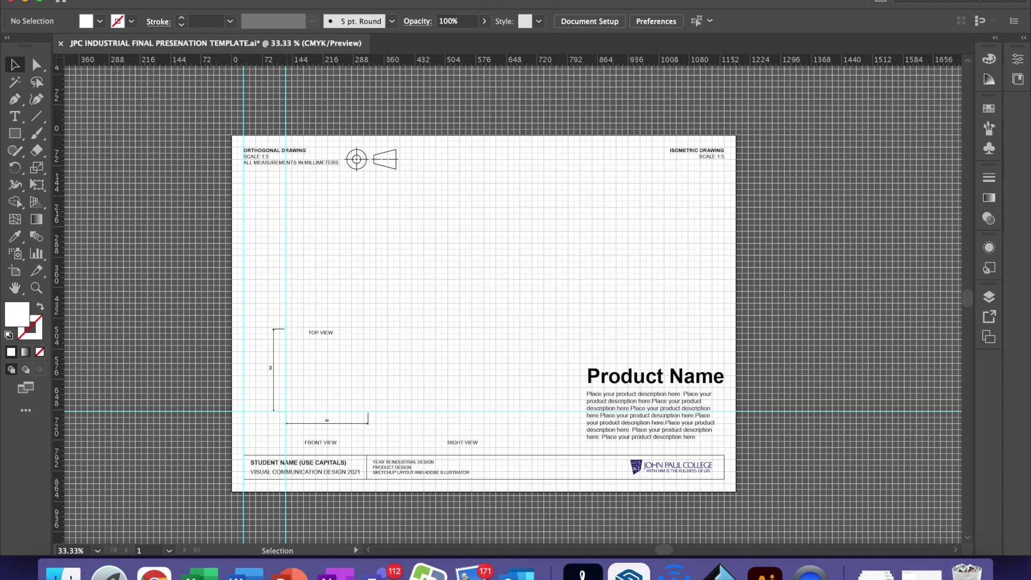
# Place Untitled (18) through Untitled (21).png from Downloads into the template
pyautogui.click(104, 0)
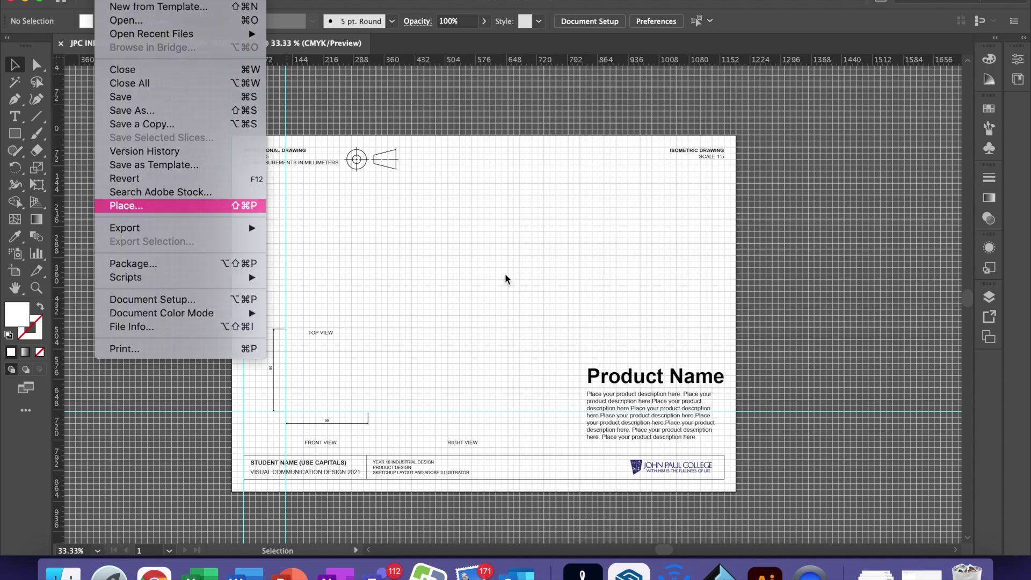
pyautogui.press('Return')
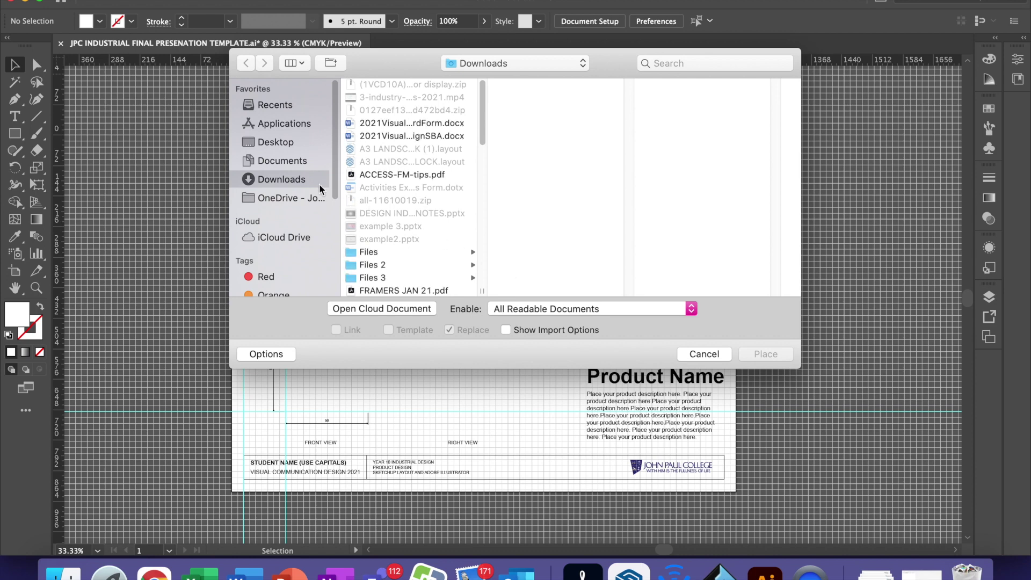
pyautogui.moveTo(480, 113); pyautogui.dragTo(482, 240)
pyautogui.click(401, 239)
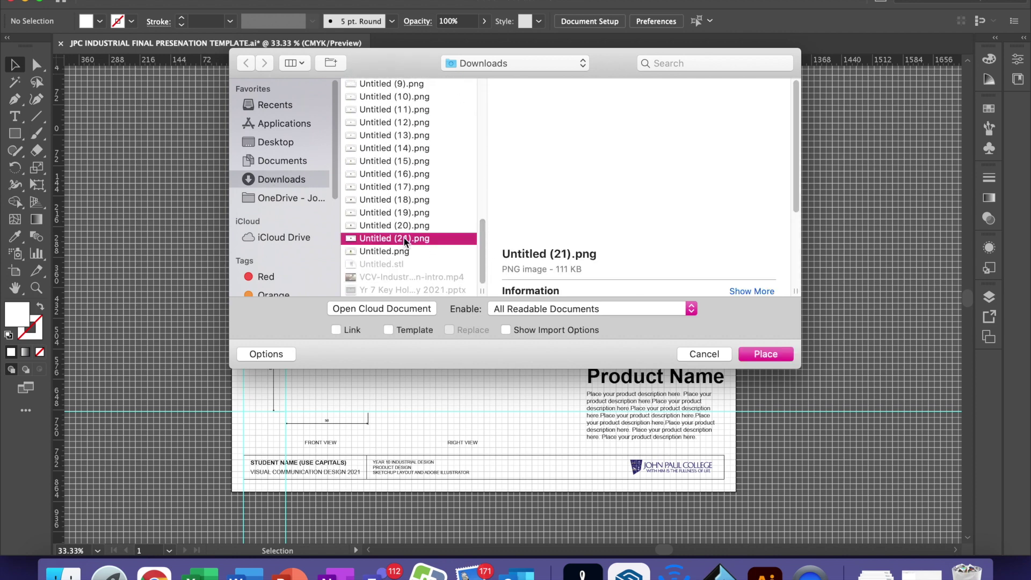
pyautogui.keyDown('shift'); pyautogui.click(424, 205); pyautogui.keyUp('shift')
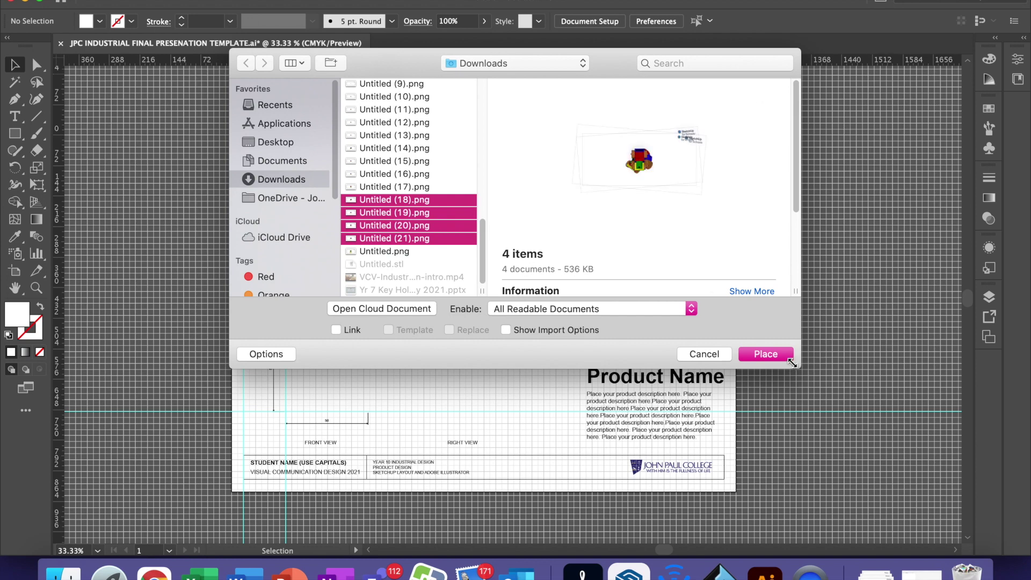
pyautogui.click(766, 354)
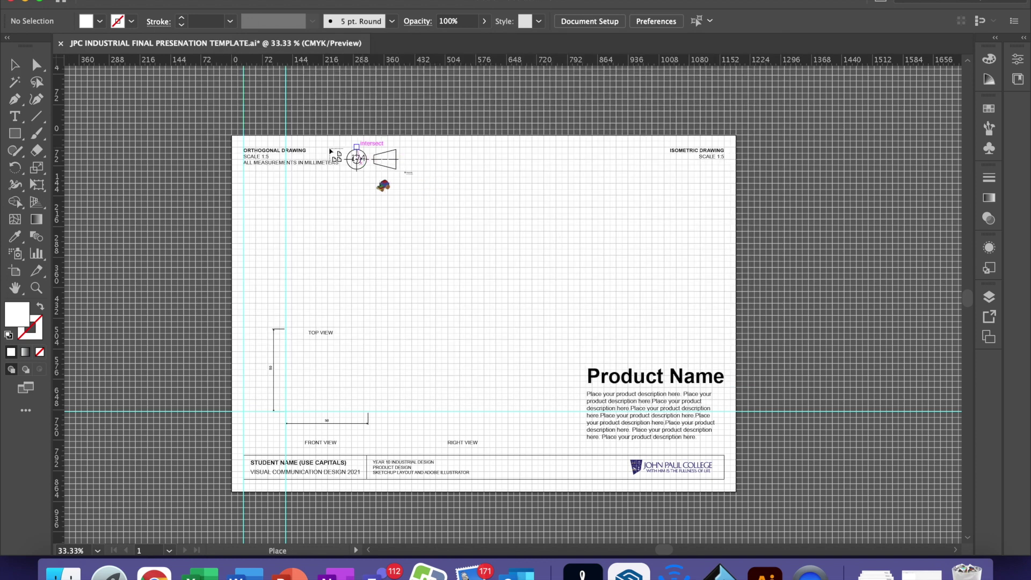
# Drop the four tractor images on the canvas and move the side view to the artboard's upper left
pyautogui.click(97, 111)
pyautogui.click(187, 156)
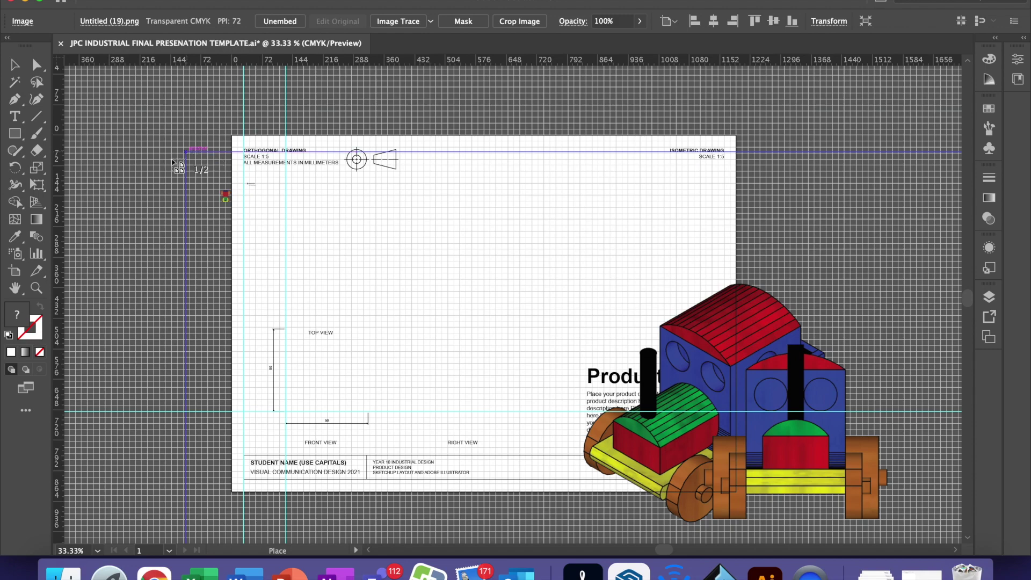
pyautogui.click(172, 160)
pyautogui.click(167, 160)
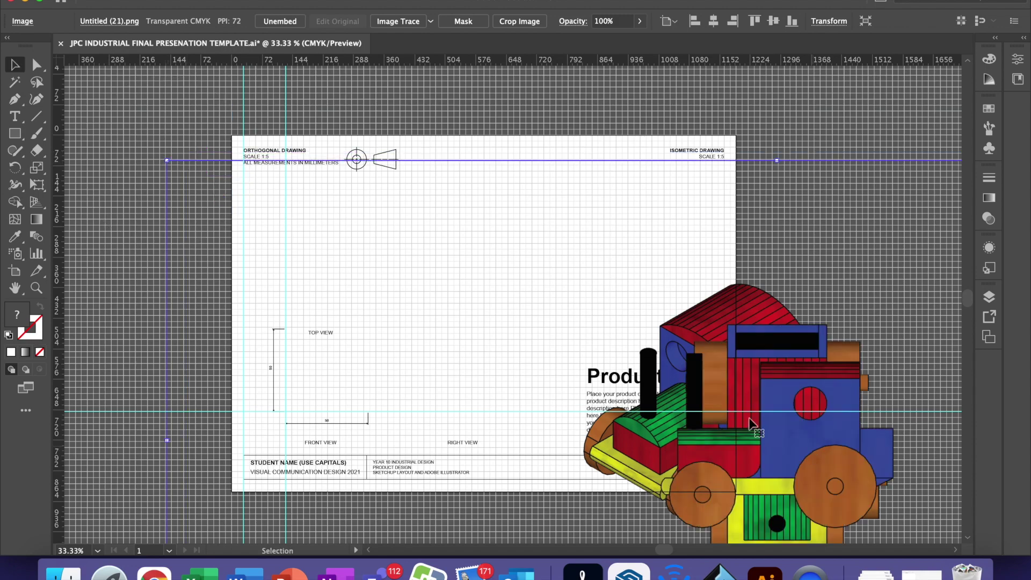
pyautogui.moveTo(827, 422)
pyautogui.mouseDown()
pyautogui.moveTo(443, 298)
pyautogui.moveTo(344, 345)
pyautogui.moveTo(369, 416)
pyautogui.mouseUp()
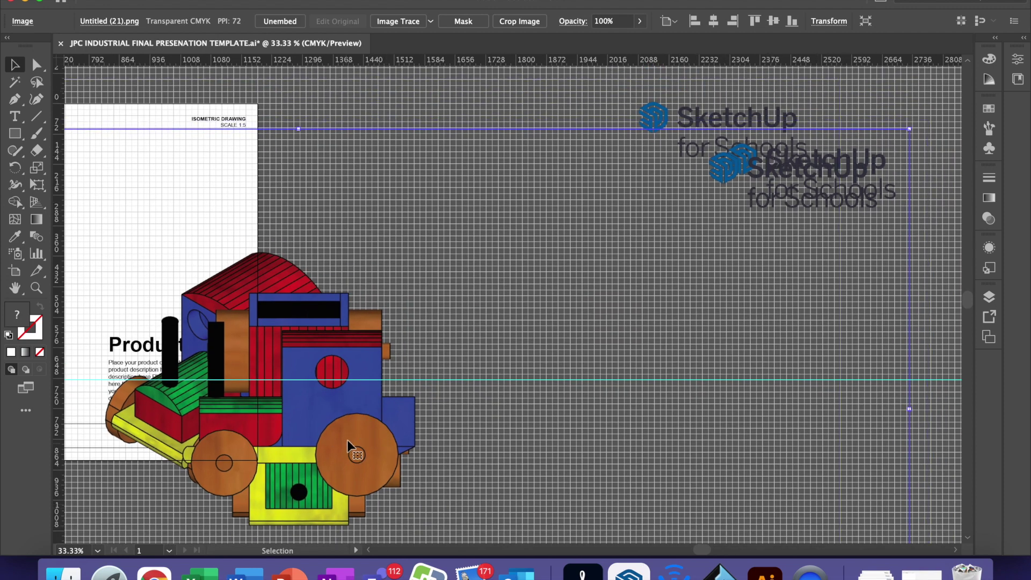
pyautogui.moveTo(357, 455)
pyautogui.mouseDown()
pyautogui.moveTo(205, 219)
pyautogui.moveTo(131, 162)
pyautogui.mouseUp()
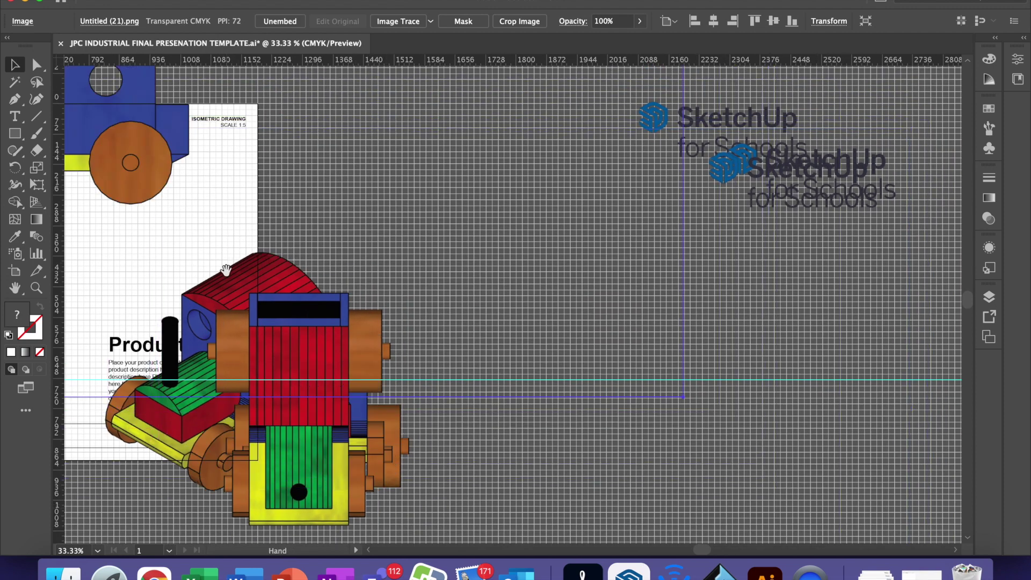
pyautogui.moveTo(225, 269)
pyautogui.mouseDown()
pyautogui.moveTo(709, 426)
pyautogui.moveTo(680, 416)
pyautogui.mouseUp()
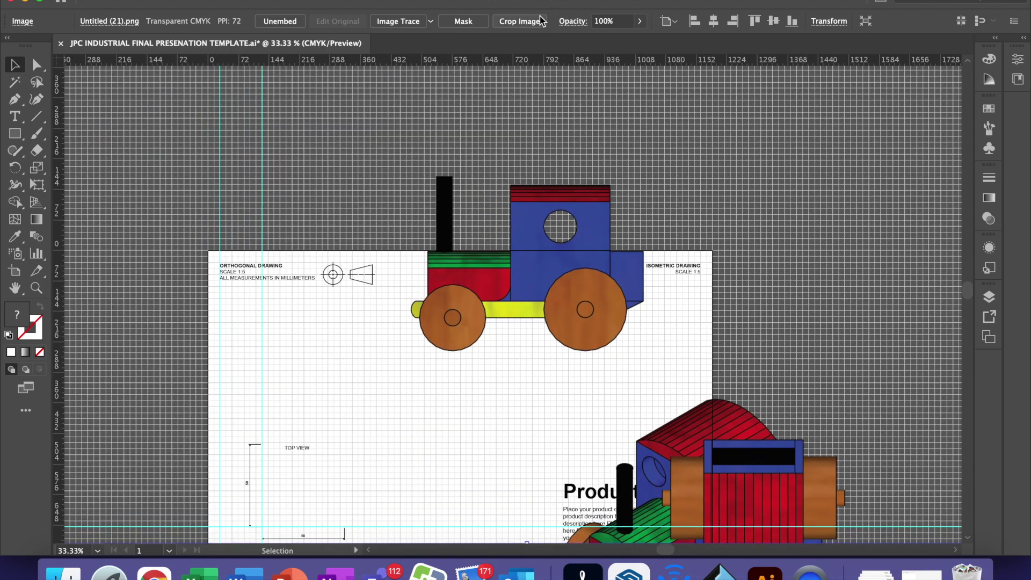
# Crop the side-view image tightly around the tractor and shift it left
pyautogui.click(531, 21)
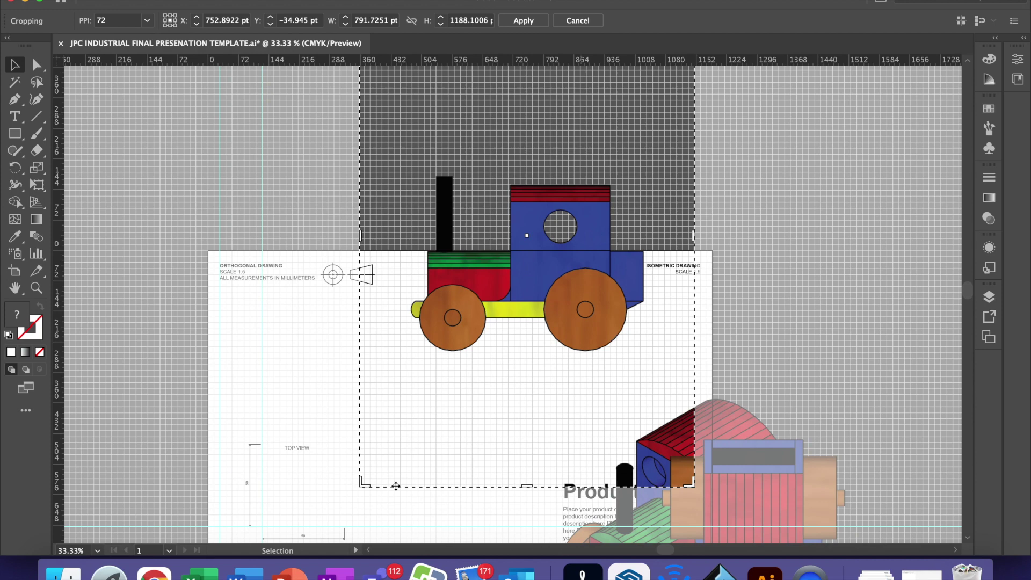
pyautogui.moveTo(363, 487); pyautogui.dragTo(386, 381)
pyautogui.click(884, 5)
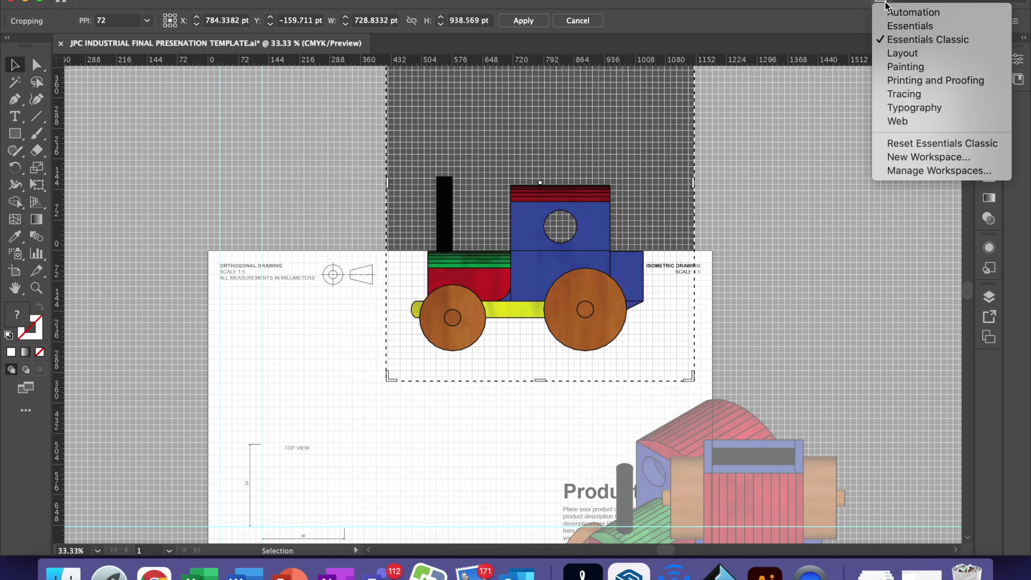
pyautogui.click(762, 14)
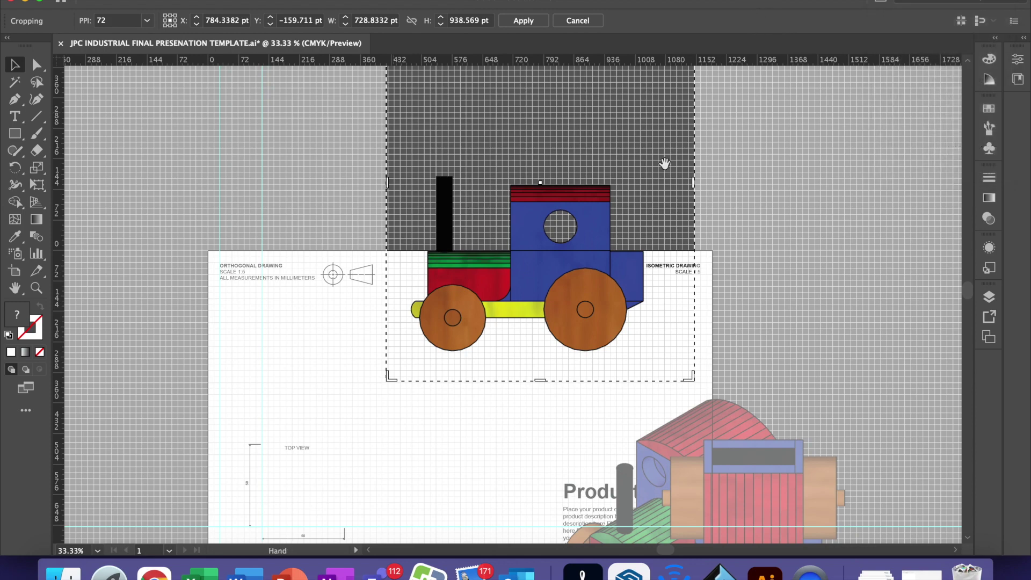
pyautogui.scroll(5, 665, 164)
pyautogui.moveTo(656, 165); pyautogui.dragTo(629, 328)
pyautogui.moveTo(694, 414); pyautogui.dragTo(711, 250)
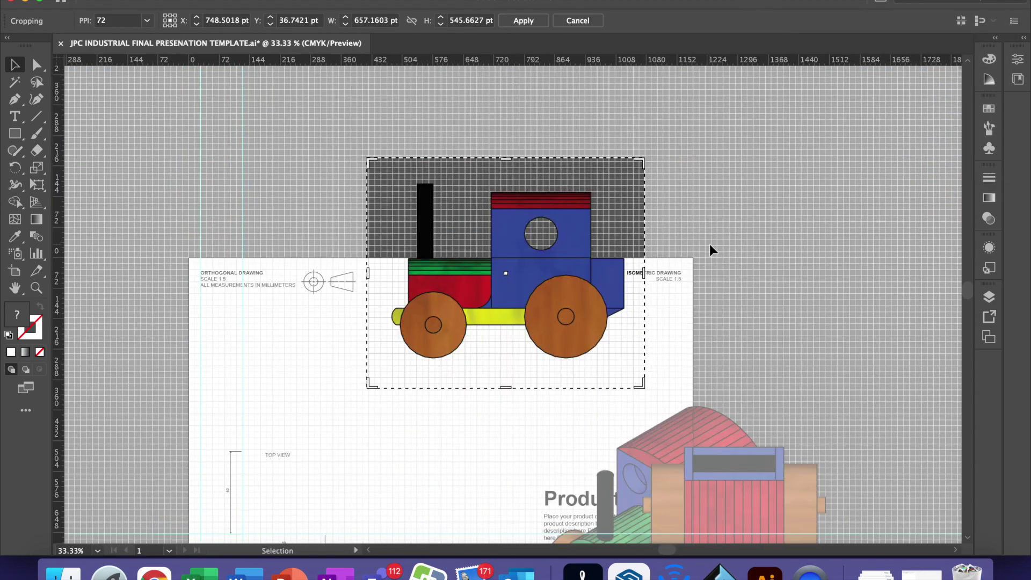
pyautogui.press('Return')
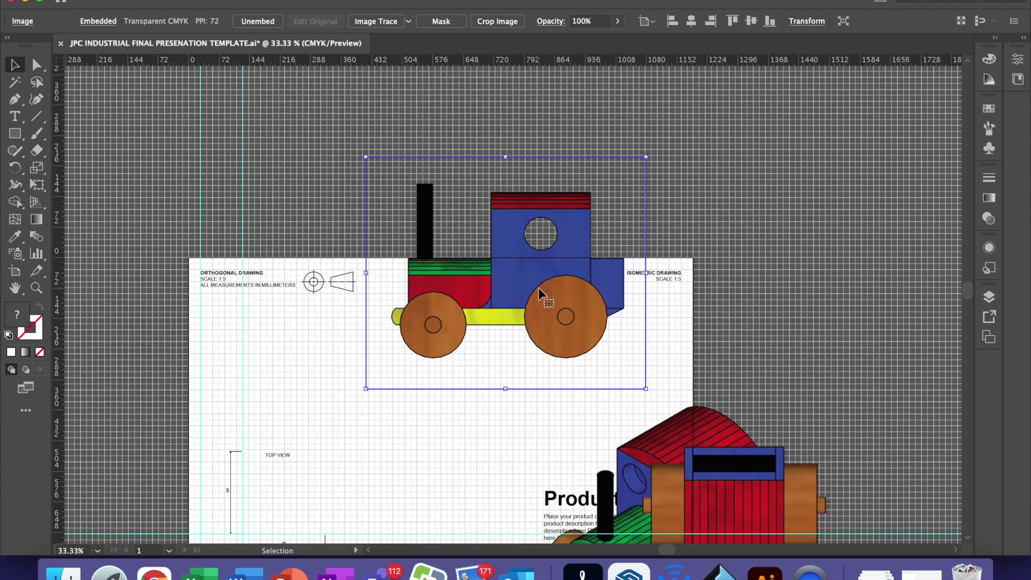
pyautogui.moveTo(447, 296); pyautogui.dragTo(165, 316)
# Shift the side view left, then crop the top-view image tight to its drawing and reposition it
pyautogui.moveTo(721, 464); pyautogui.dragTo(507, 141)
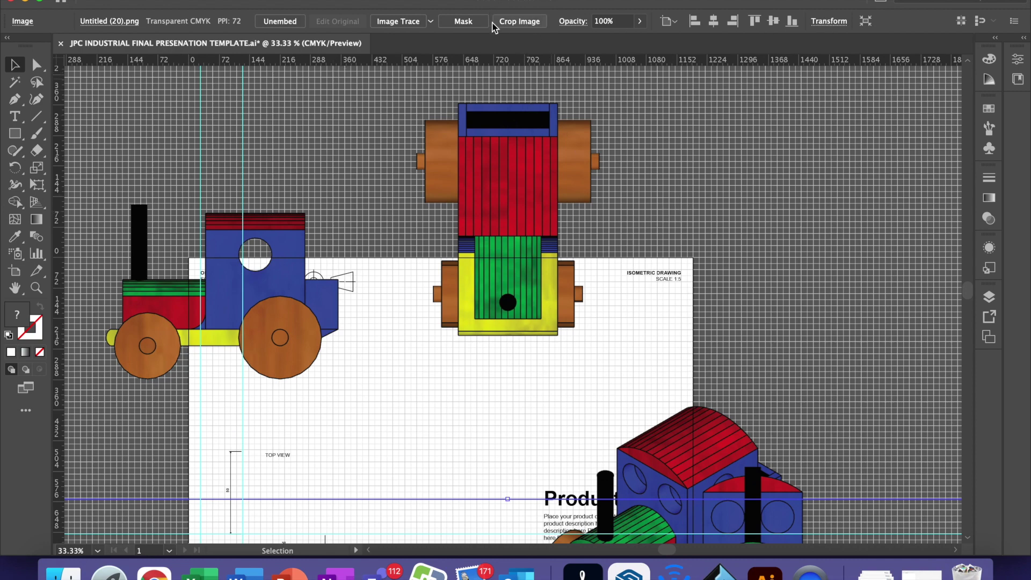
pyautogui.click(514, 22)
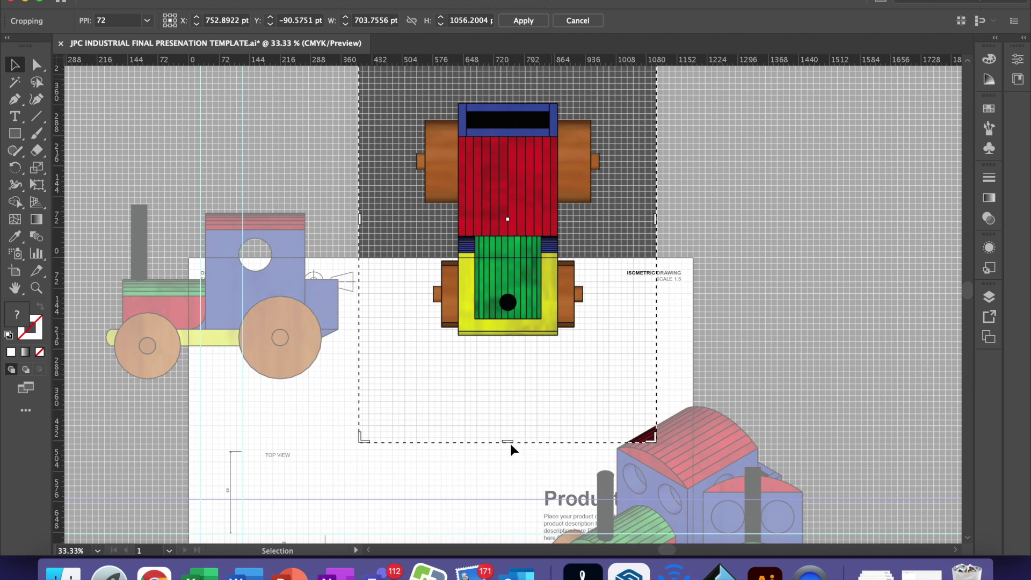
pyautogui.moveTo(511, 447); pyautogui.dragTo(511, 363)
pyautogui.moveTo(518, 181); pyautogui.dragTo(513, 177)
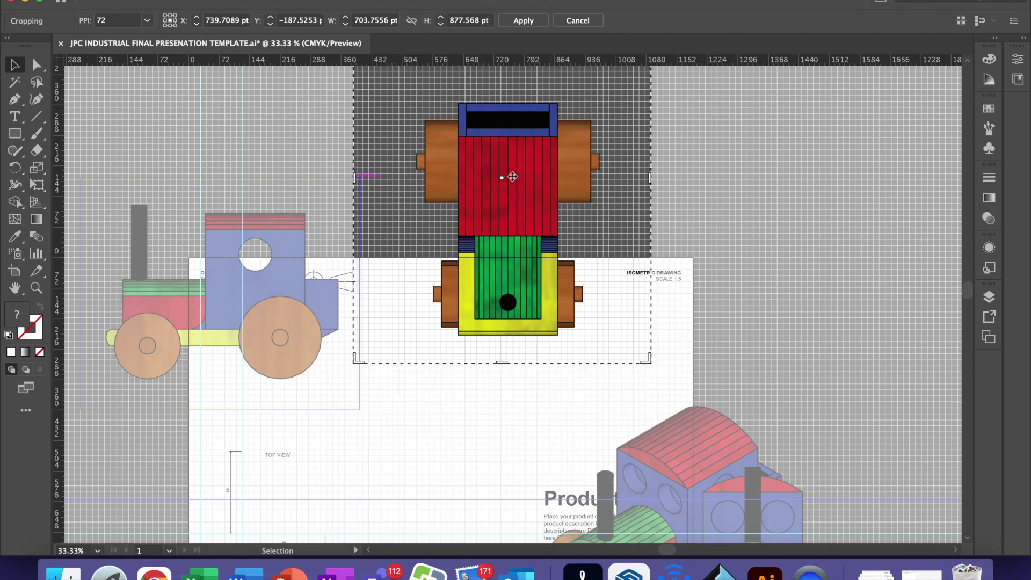
pyautogui.scroll(5, 513, 177)
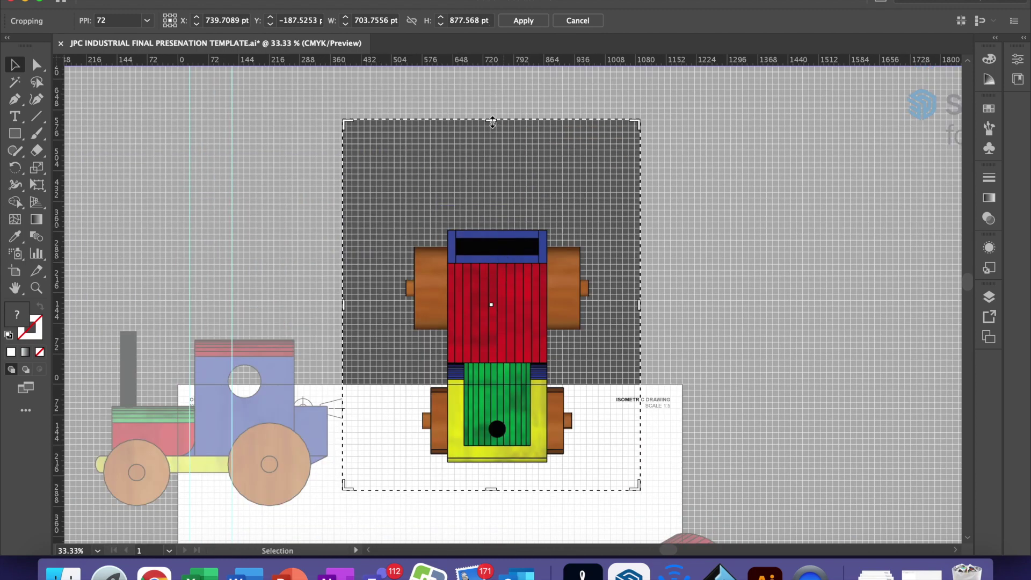
pyautogui.moveTo(492, 123); pyautogui.dragTo(490, 209)
pyautogui.press('Return')
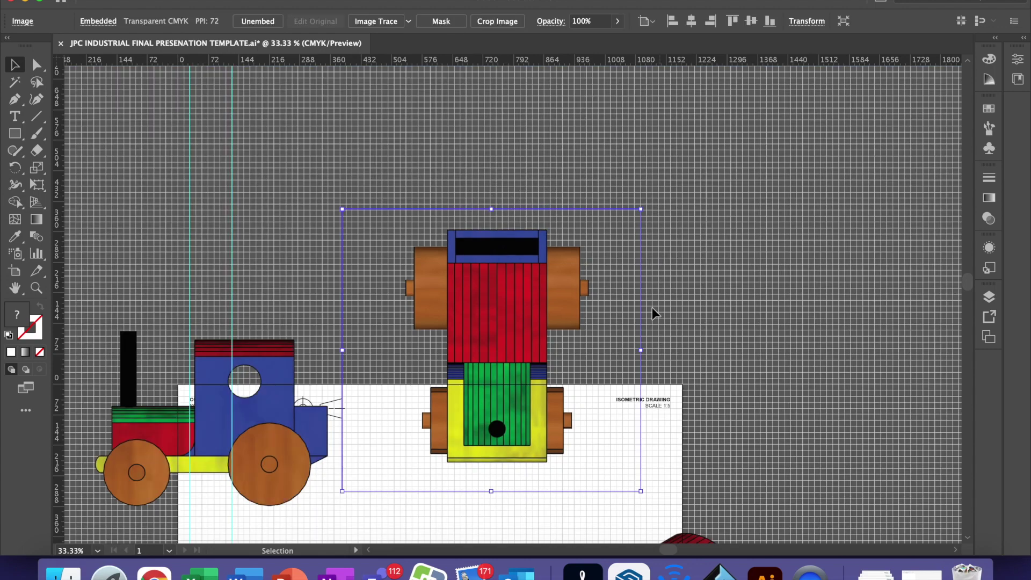
pyautogui.moveTo(472, 369); pyautogui.dragTo(226, 236)
pyautogui.moveTo(460, 450); pyautogui.dragTo(363, 242)
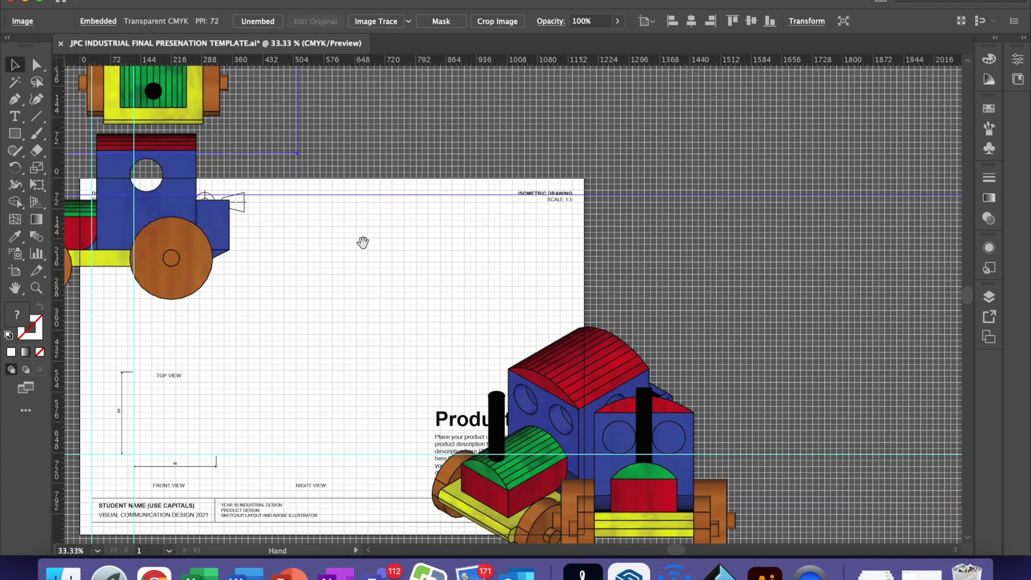
# Crop the front-view image to its drawing, place it near the top view, and bring the isometric tractor onto the sheet
pyautogui.moveTo(718, 446); pyautogui.dragTo(495, 141)
pyautogui.click(497, 21)
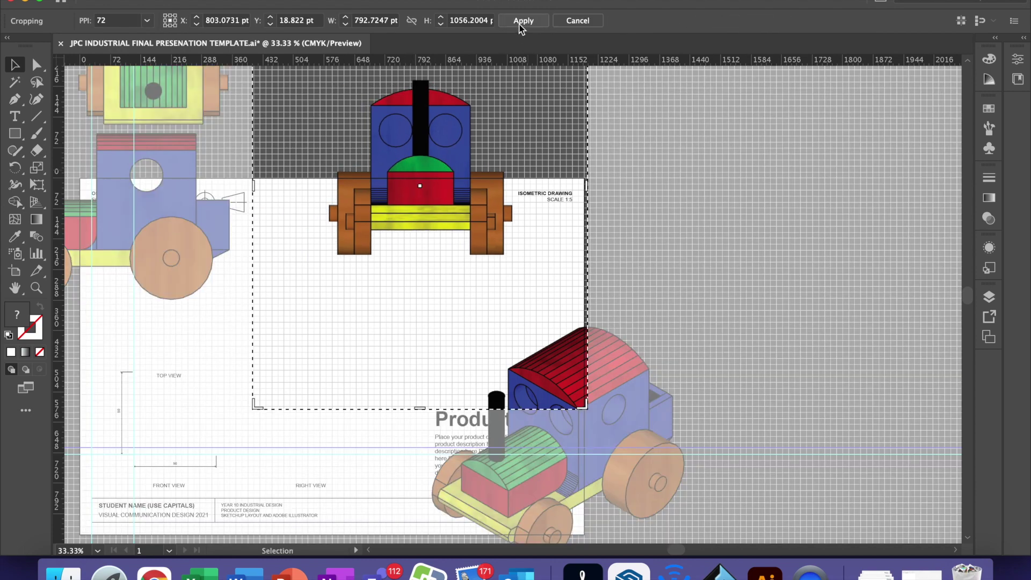
pyautogui.moveTo(265, 418); pyautogui.dragTo(288, 287)
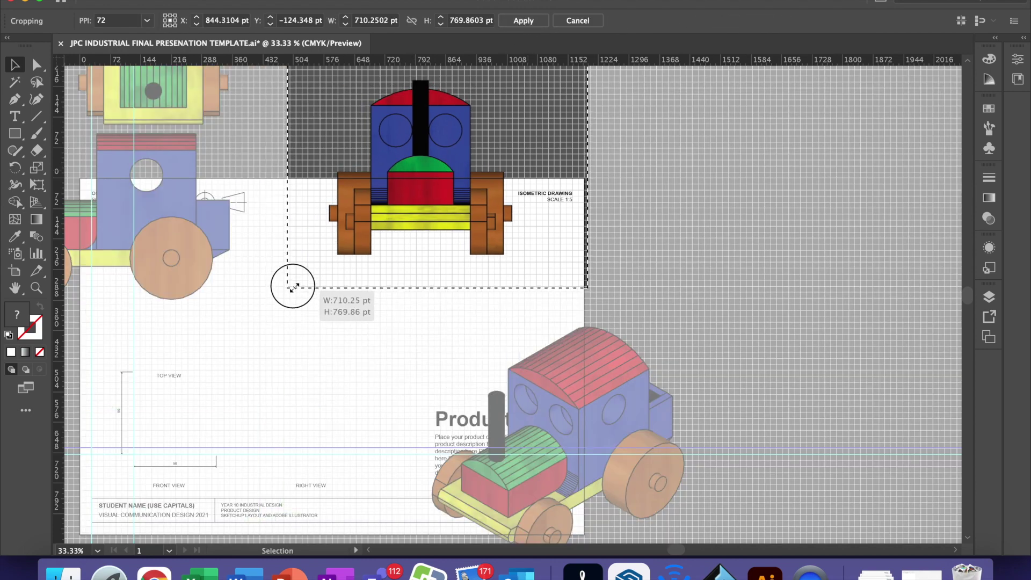
pyautogui.moveTo(522, 76); pyautogui.dragTo(543, 236)
pyautogui.moveTo(607, 125); pyautogui.dragTo(571, 194)
pyautogui.press('Return')
pyautogui.moveTo(427, 345); pyautogui.dragTo(273, 225)
pyautogui.moveTo(458, 394); pyautogui.dragTo(432, 258)
pyautogui.moveTo(576, 410); pyautogui.dragTo(521, 242)
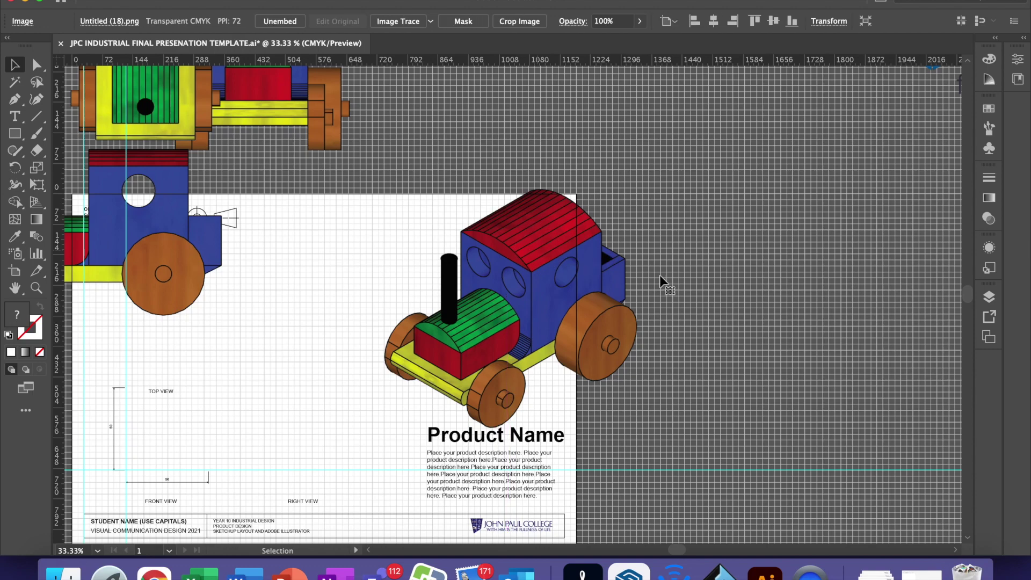
# Crop the isometric tractor image to remove the empty space above and below it
pyautogui.click(537, 23)
pyautogui.moveTo(511, 79); pyautogui.dragTo(510, 154)
pyautogui.moveTo(616, 349); pyautogui.dragTo(614, 203)
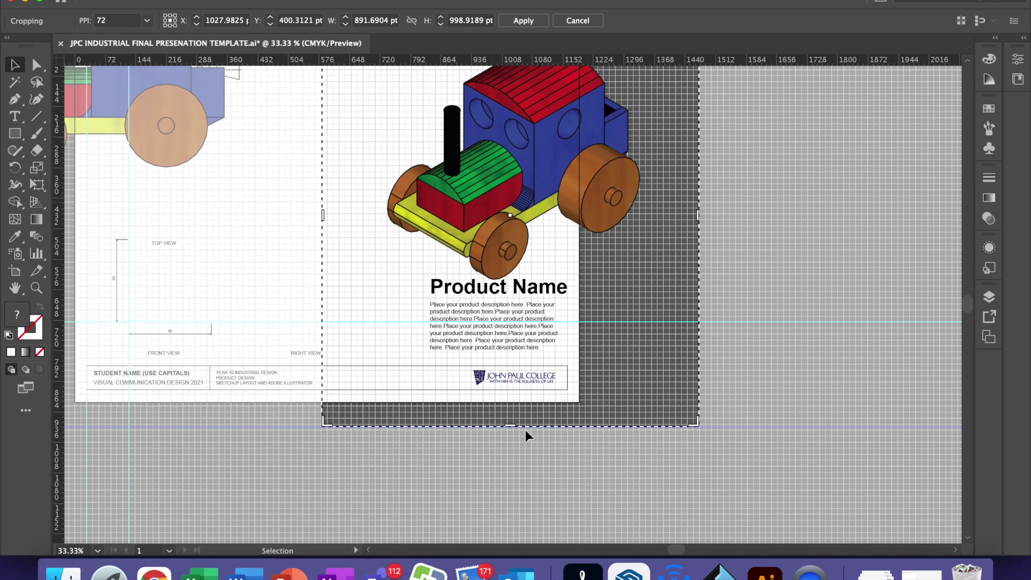
pyautogui.moveTo(510, 425); pyautogui.dragTo(517, 302)
pyautogui.press('Return')
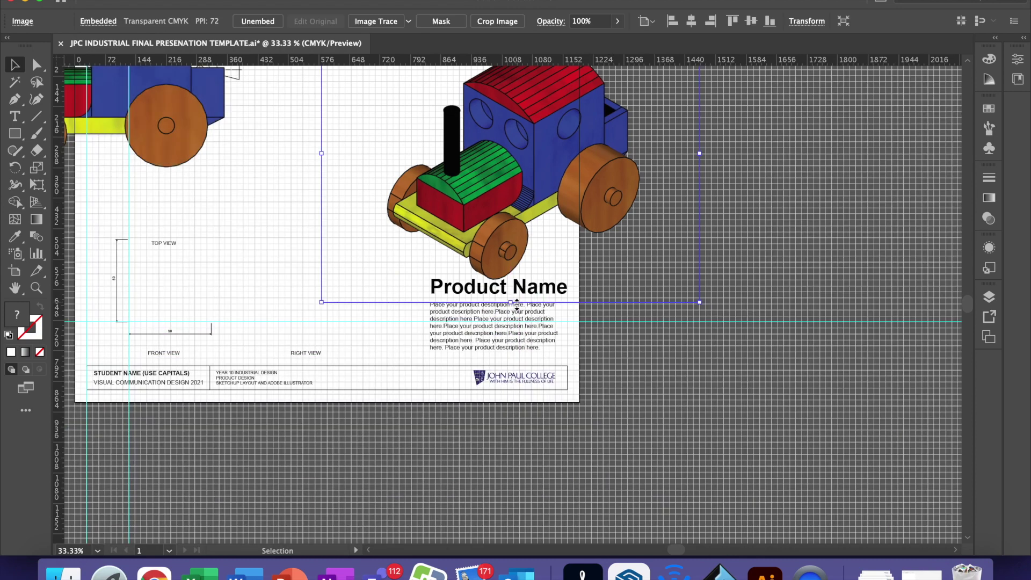
# Shrink the isometric tractor and place it under the ISOMETRIC DRAWING heading
pyautogui.scroll(5, 526, 261)
pyautogui.hscroll(-2, 526, 260)
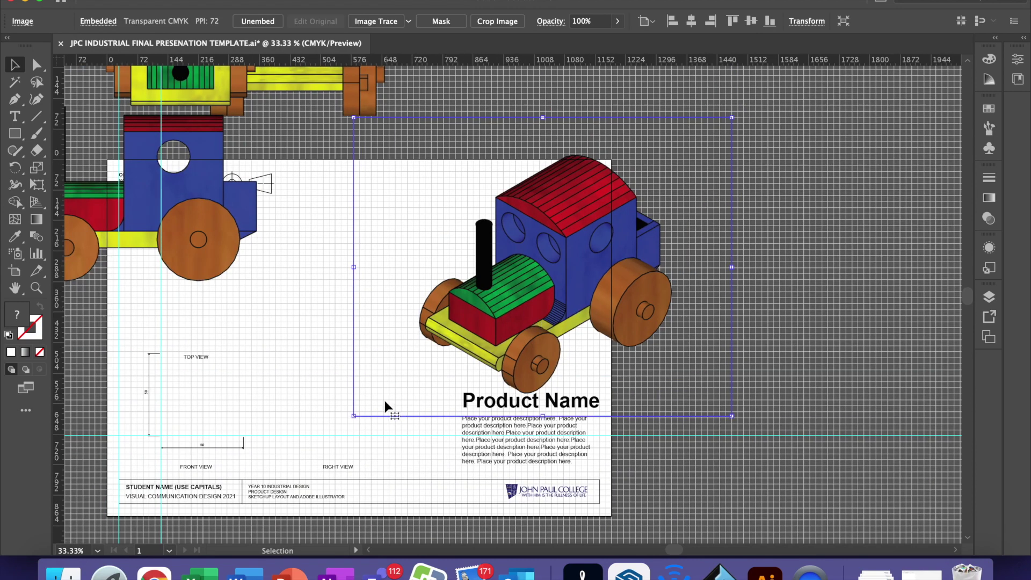
pyautogui.moveTo(356, 418); pyautogui.dragTo(491, 340)
pyautogui.moveTo(634, 189); pyautogui.dragTo(555, 232)
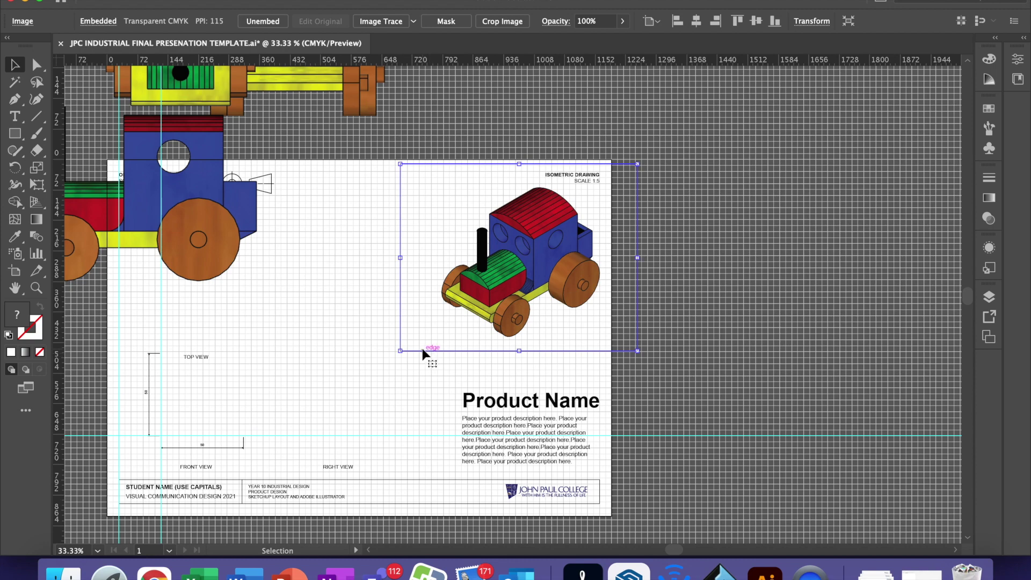
# Move the side-view tractor image off the sheet onto the pasteboard
pyautogui.press('space')
pyautogui.moveTo(317, 341); pyautogui.dragTo(710, 493)
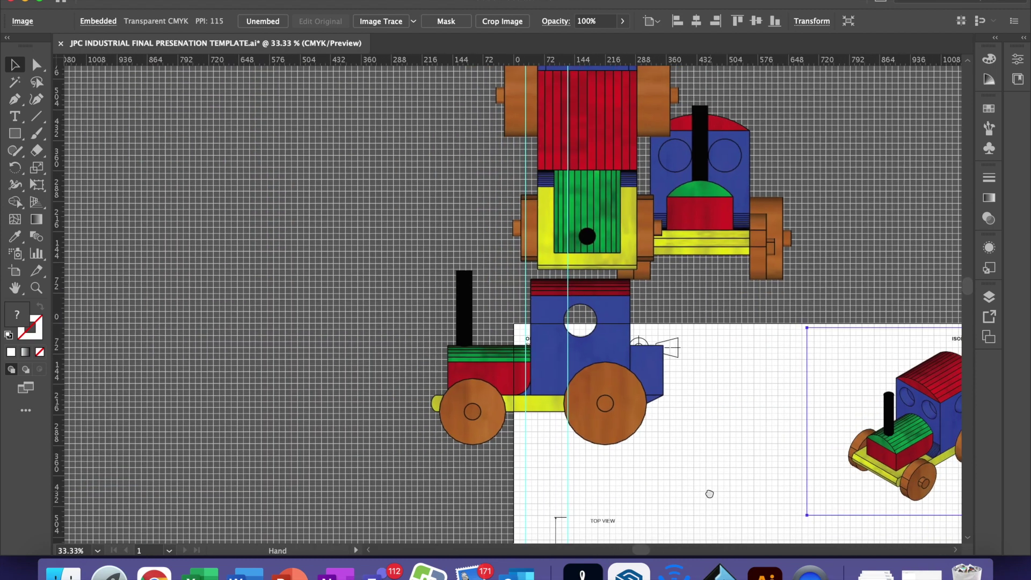
pyautogui.click(611, 398)
pyautogui.moveTo(611, 398); pyautogui.dragTo(454, 231)
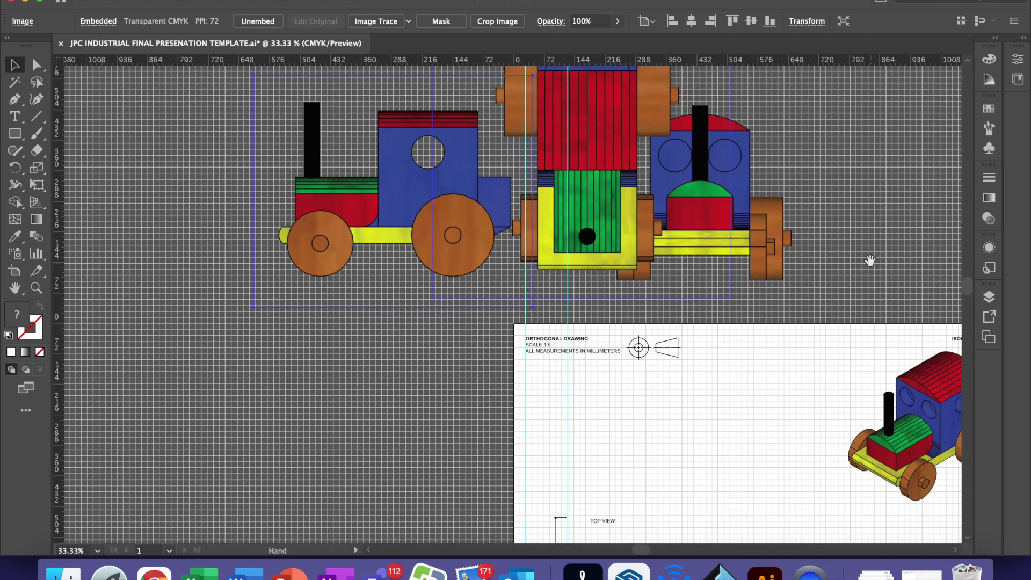
pyautogui.hscroll(5, 644, 290)
pyautogui.scroll(3, 645, 290)
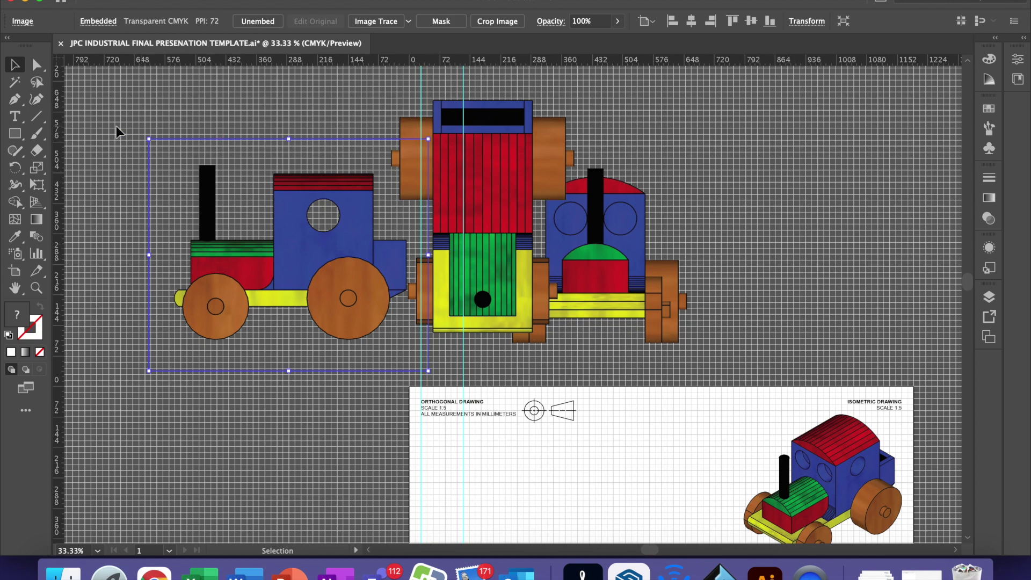
# Select all three orthographic tractor views and scale them down together
pyautogui.press('super+a')
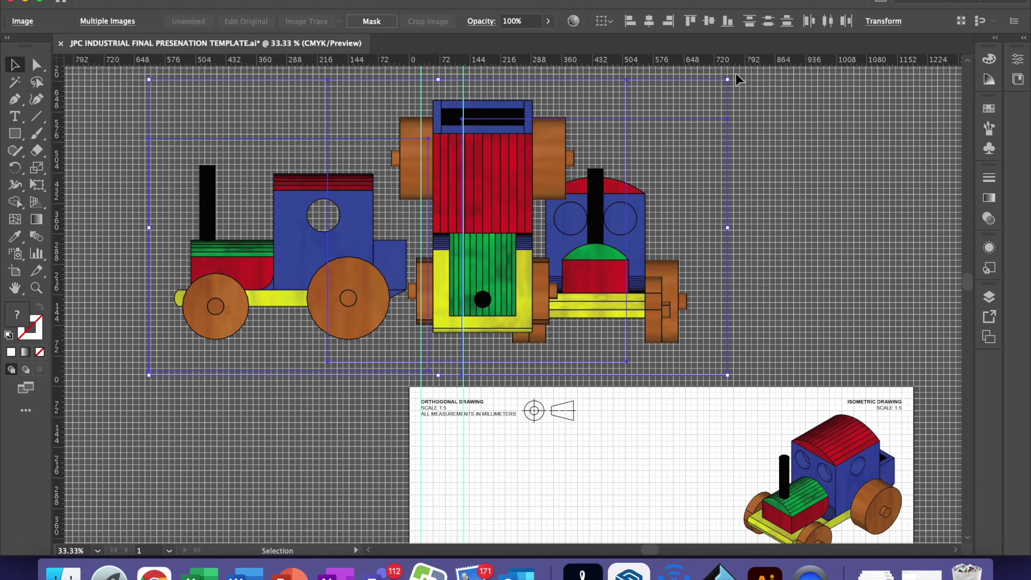
pyautogui.moveTo(729, 80); pyautogui.dragTo(508, 209)
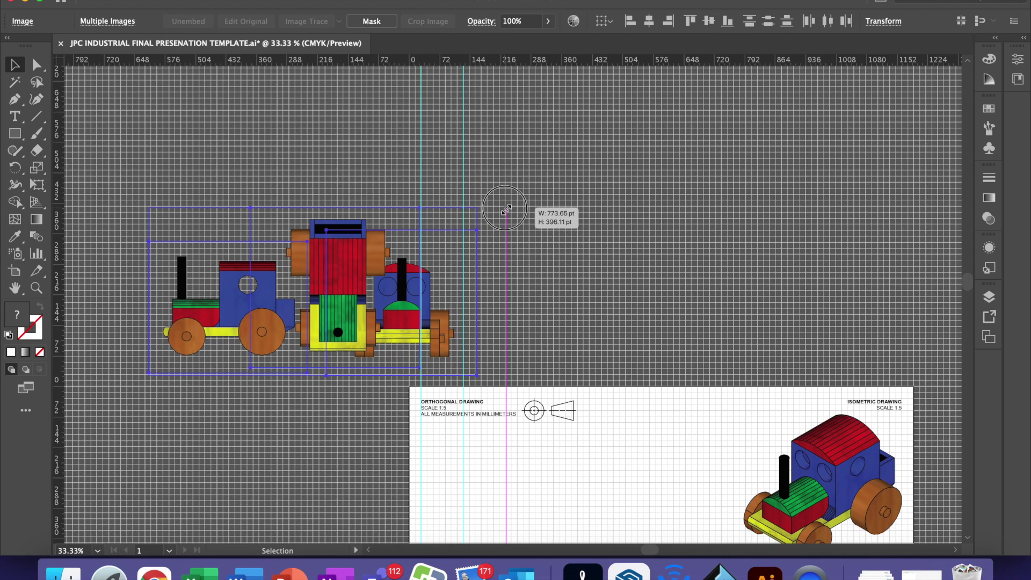
pyautogui.moveTo(507, 209); pyautogui.dragTo(507, 209)
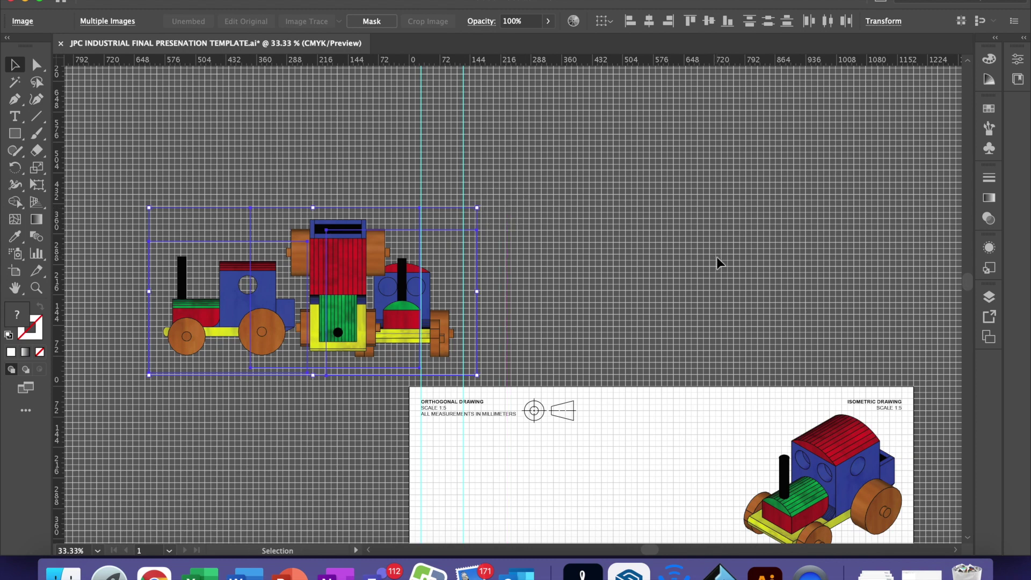
pyautogui.press('Return')
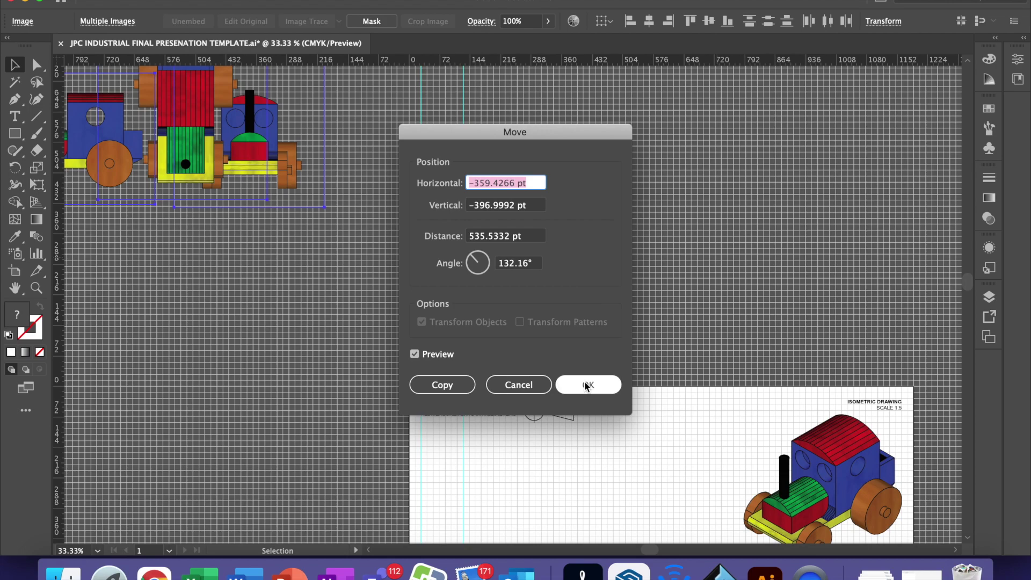
pyautogui.click(588, 385)
# Move the three scaled views onto the sheet's left edge
pyautogui.hscroll(-6, 483, 268)
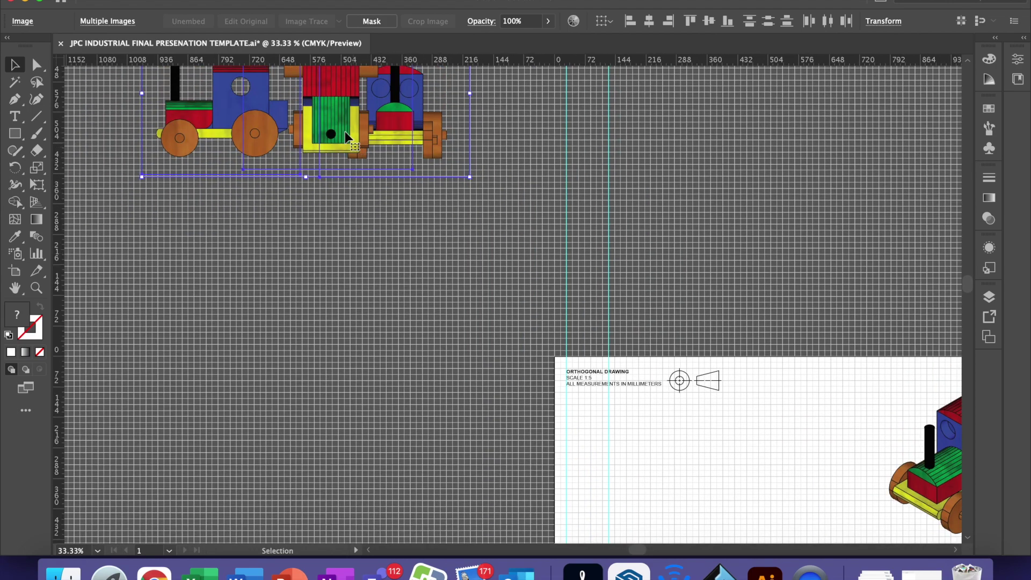
pyautogui.moveTo(344, 140); pyautogui.dragTo(693, 336)
pyautogui.hscroll(5, 693, 336)
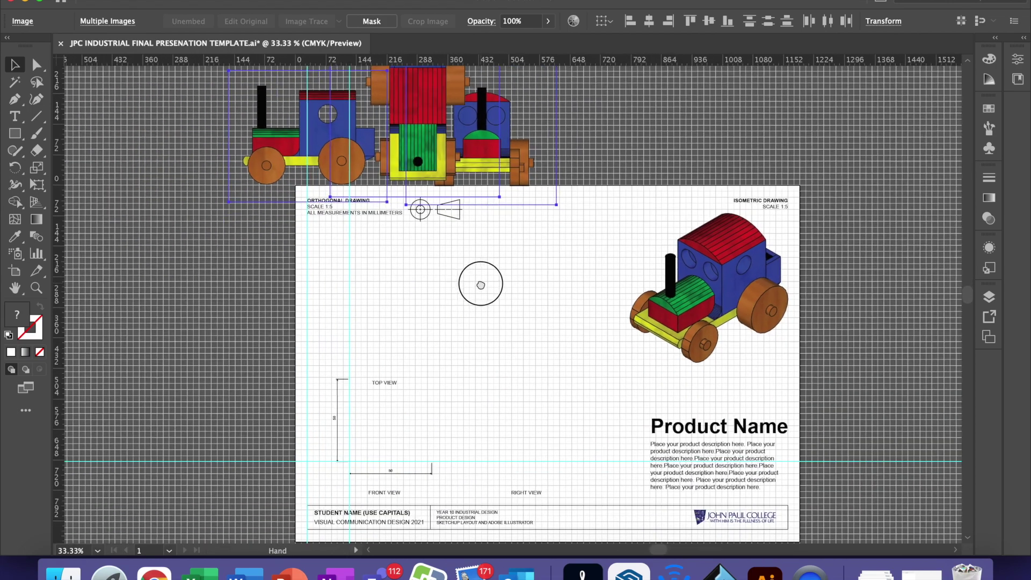
pyautogui.moveTo(405, 110); pyautogui.dragTo(242, 267)
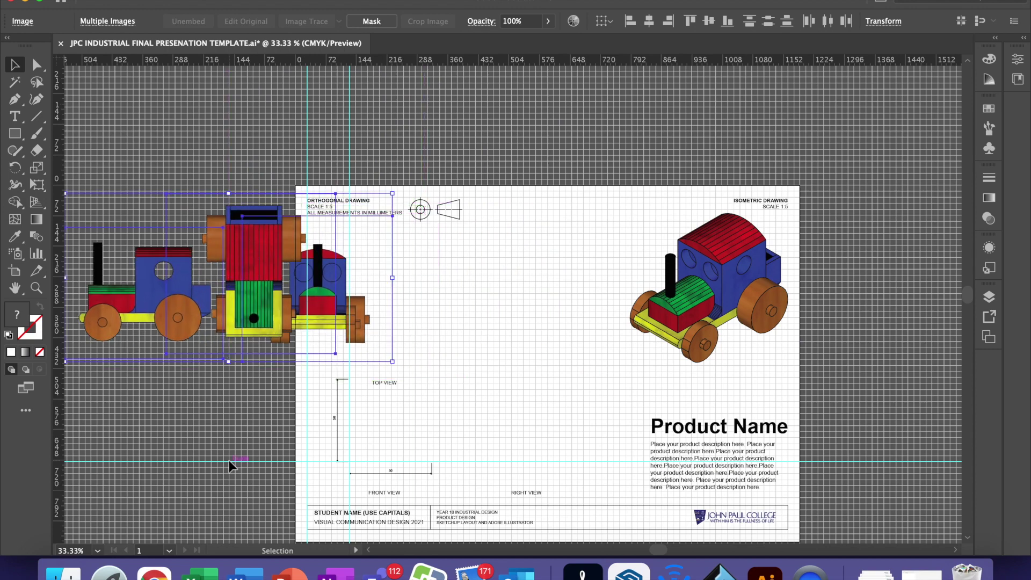
pyautogui.press('super+shift+a')
pyautogui.click(360, 316)
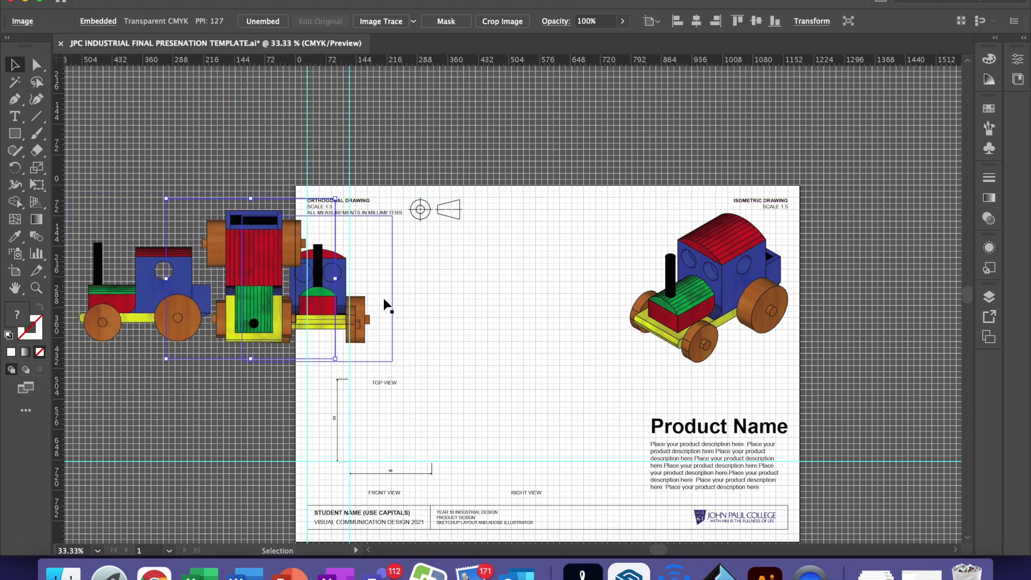
# Drop the front view between the dimension lines and scale the front, top and side views down together
pyautogui.moveTo(359, 316); pyautogui.dragTo(440, 438)
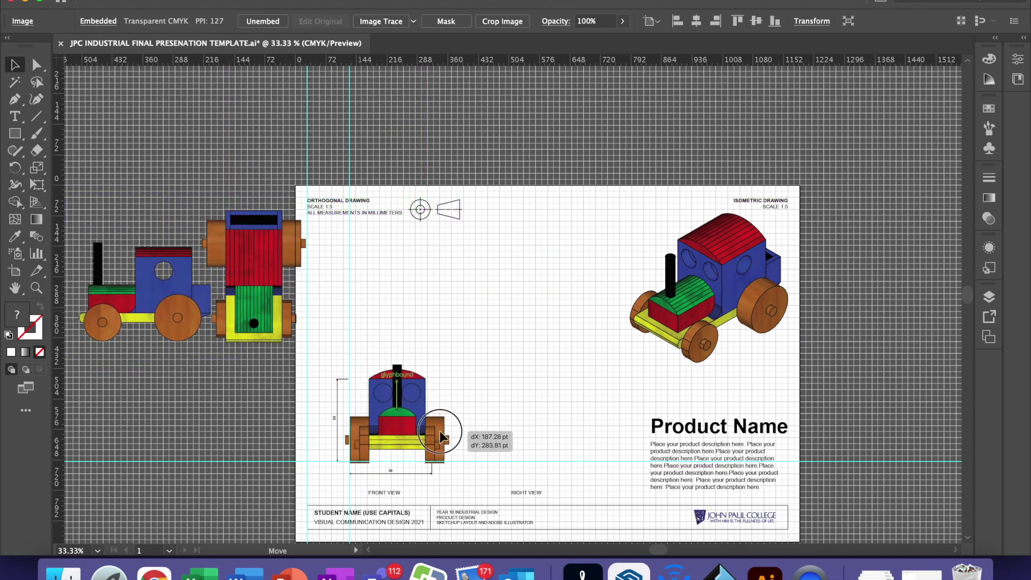
pyautogui.moveTo(440, 431); pyautogui.dragTo(439, 431)
pyautogui.moveTo(247, 295); pyautogui.dragTo(385, 268)
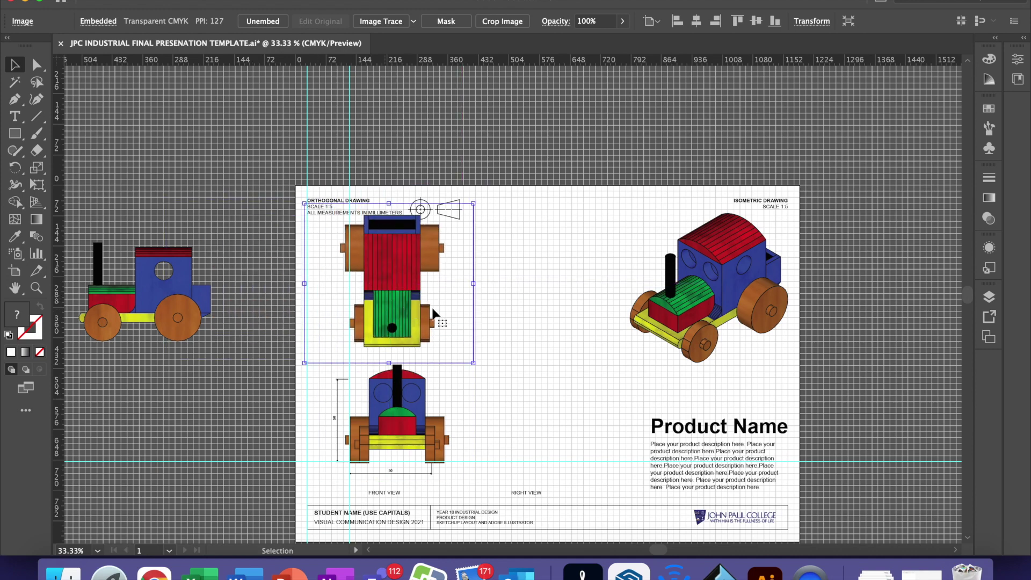
pyautogui.keyDown('shift'); pyautogui.click(409, 409); pyautogui.keyUp('shift')
pyautogui.keyDown('shift'); pyautogui.click(193, 299); pyautogui.keyUp('shift')
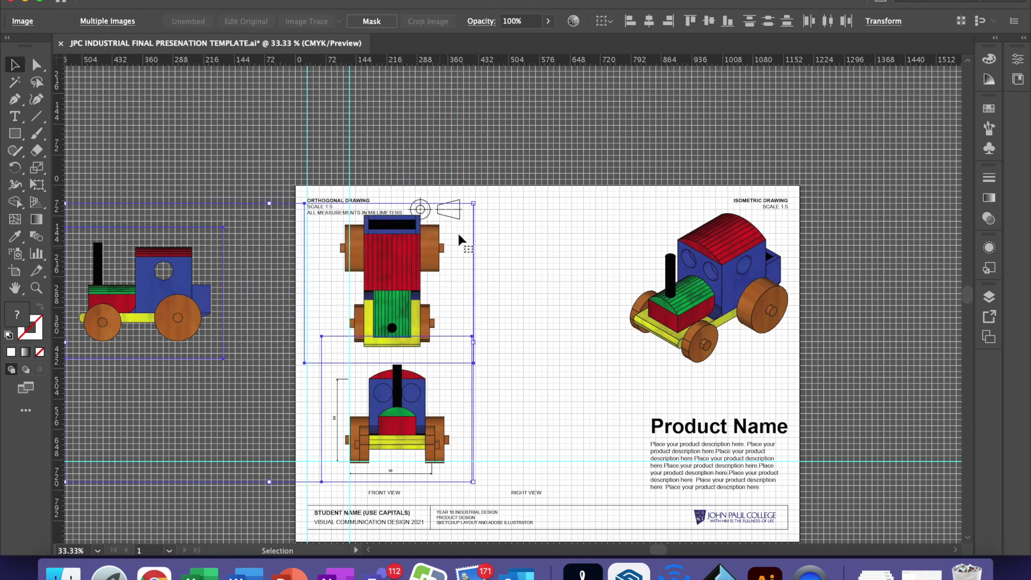
pyautogui.moveTo(473, 203); pyautogui.dragTo(370, 272)
pyautogui.click(173, 211)
# Nudge the front view into place within its dimension lines and set the top view above TOP VIEW
pyautogui.moveTo(334, 446); pyautogui.dragTo(398, 435)
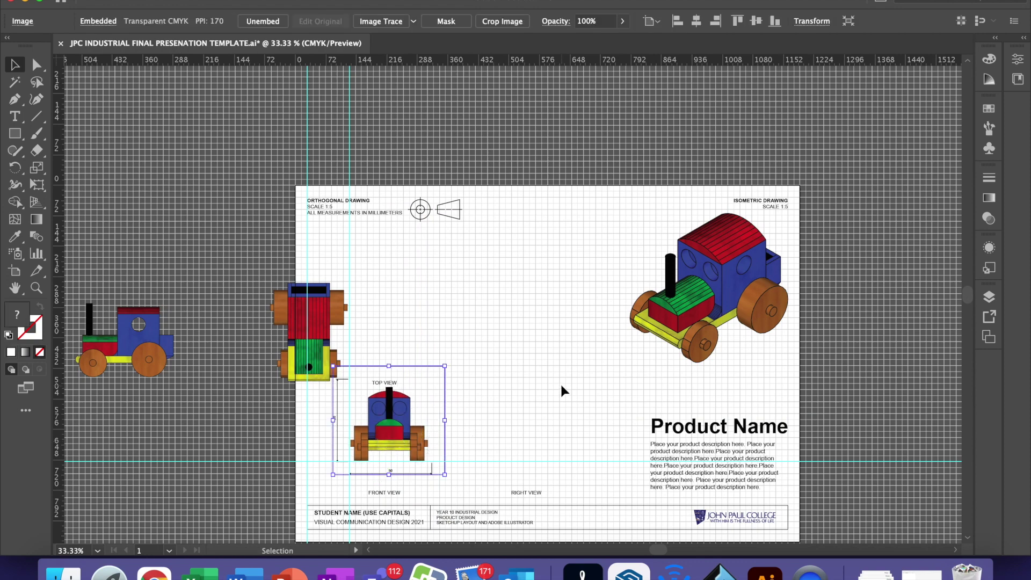
pyautogui.press('Left')
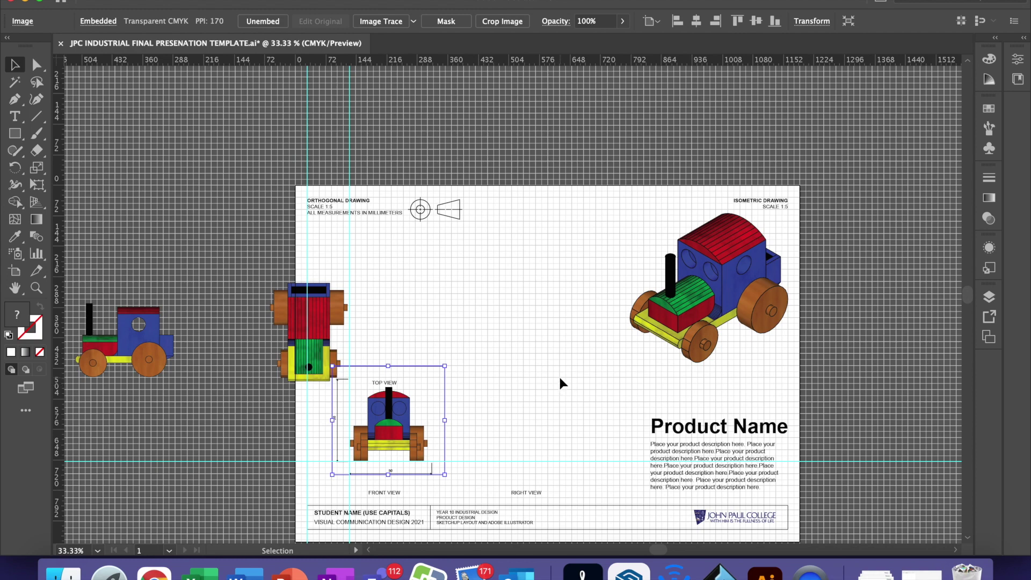
pyautogui.press('Down')
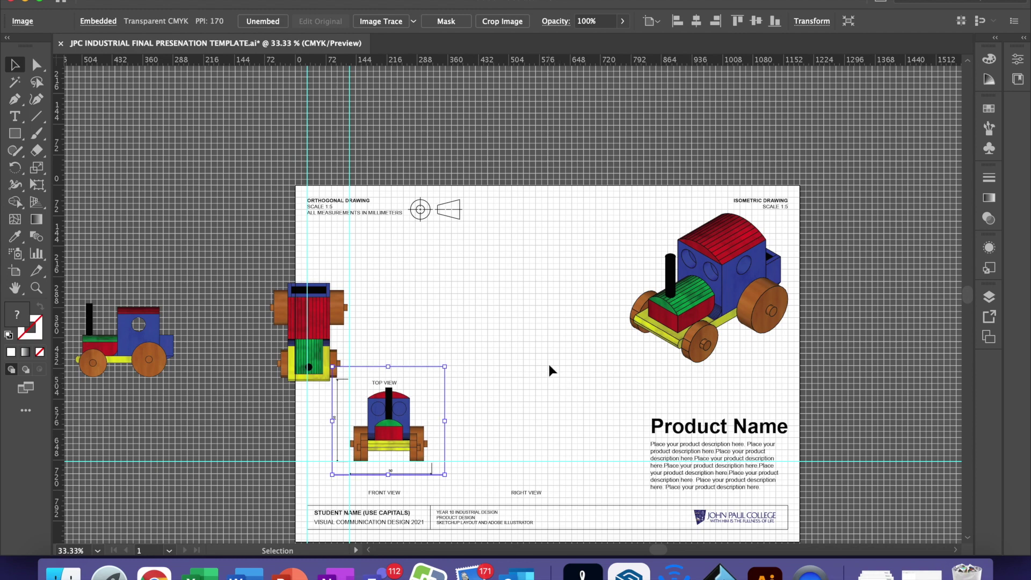
pyautogui.moveTo(305, 309); pyautogui.dragTo(385, 291)
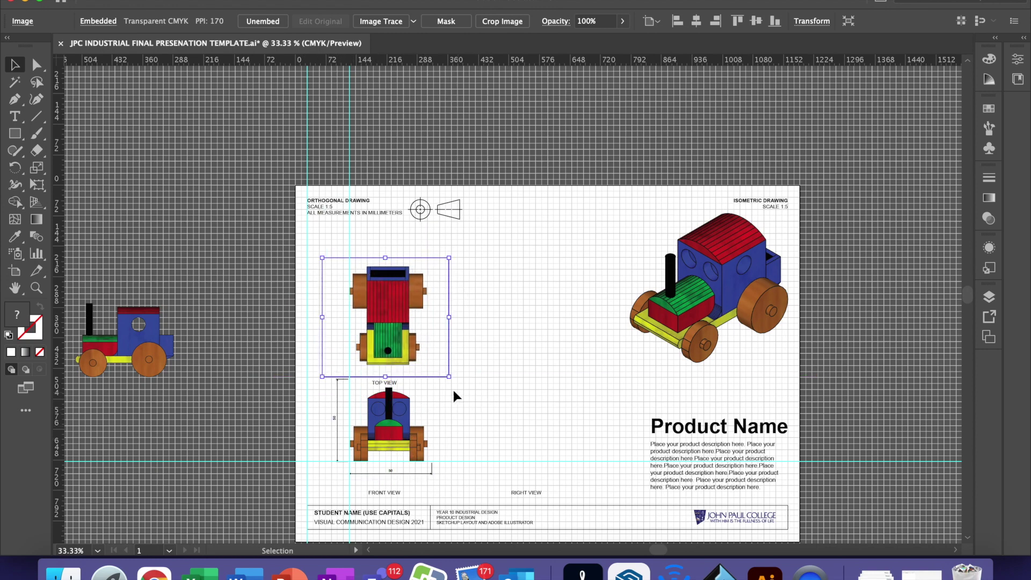
pyautogui.click(35, 287)
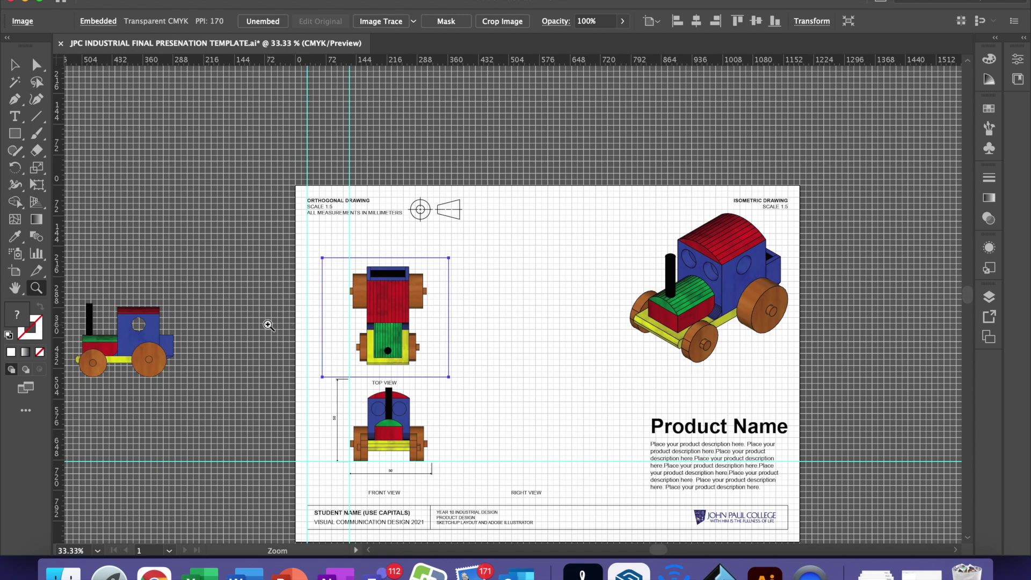
# Zoom in on the orthogonal views and turn off Snap to Point
pyautogui.moveTo(268, 325); pyautogui.dragTo(712, 513)
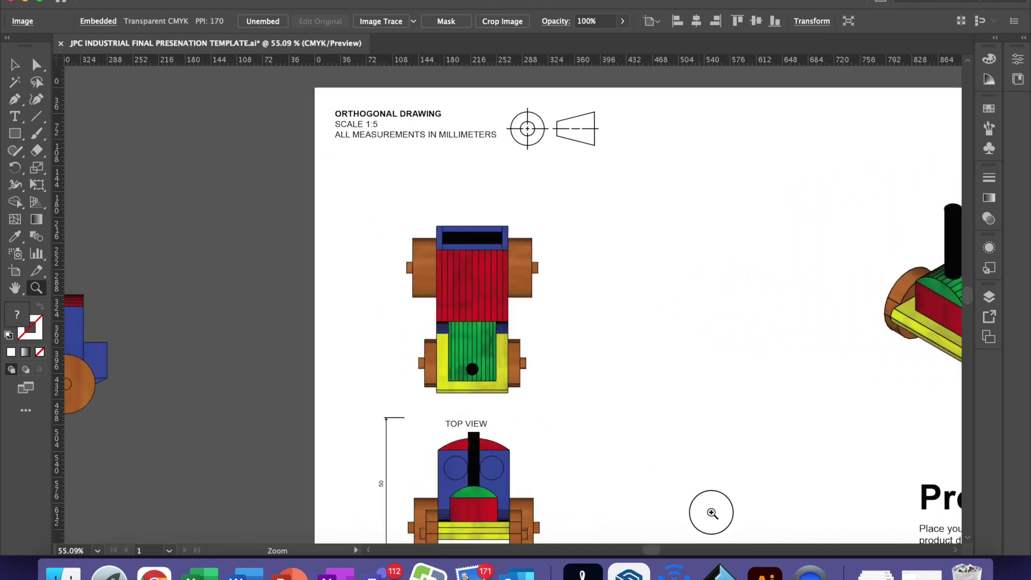
pyautogui.moveTo(282, 334); pyautogui.dragTo(392, 368)
pyautogui.click(335, 0)
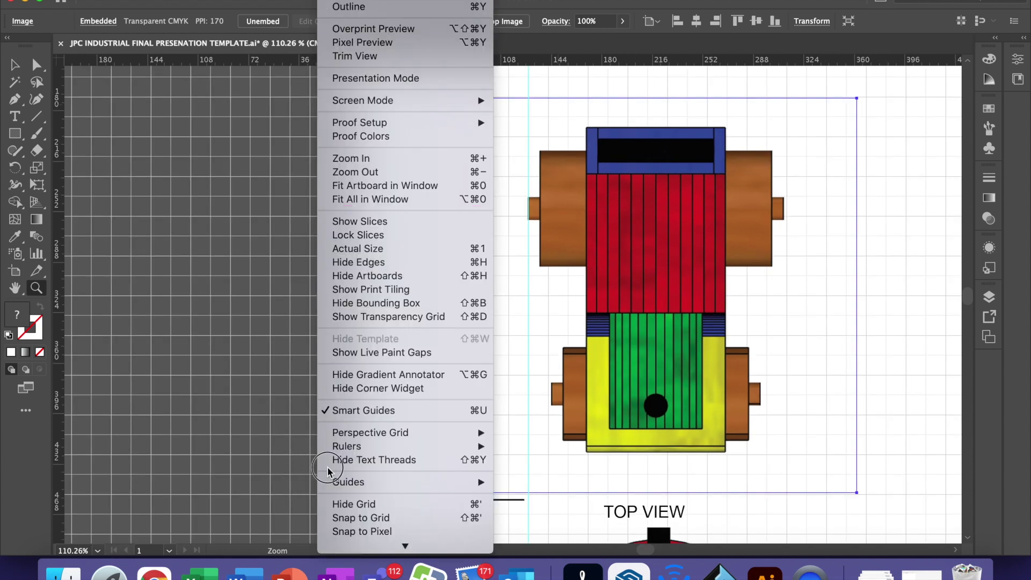
pyautogui.scroll(-2, 376, 484)
pyautogui.scroll(-1, 357, 532)
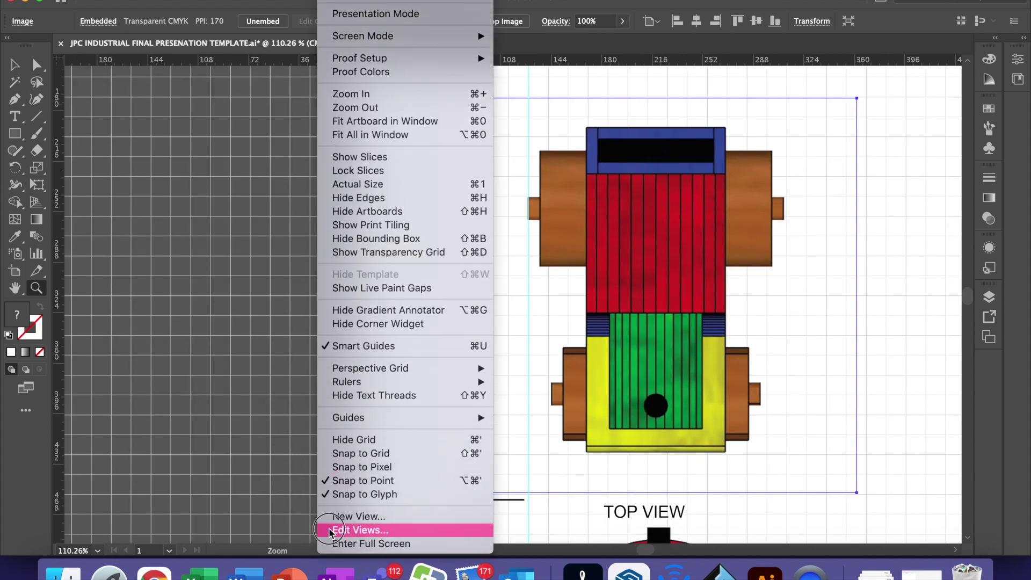
pyautogui.click(367, 480)
# Nudge the top-view tractor two steps with the down arrow key
pyautogui.moveTo(283, 357)
pyautogui.mouseDown()
pyautogui.moveTo(241, 240)
pyautogui.moveTo(182, 224)
pyautogui.mouseUp()
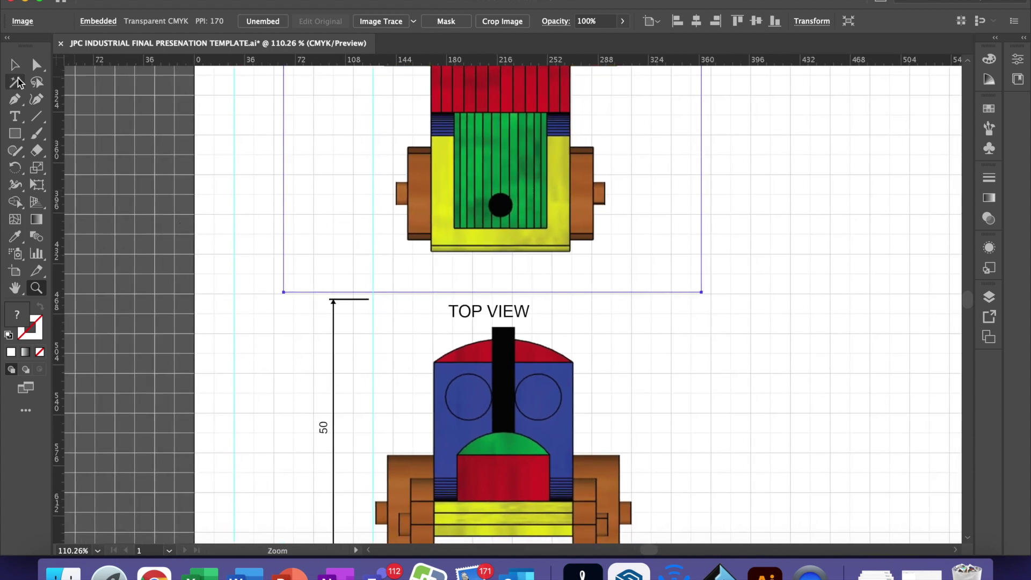
pyautogui.click(15, 64)
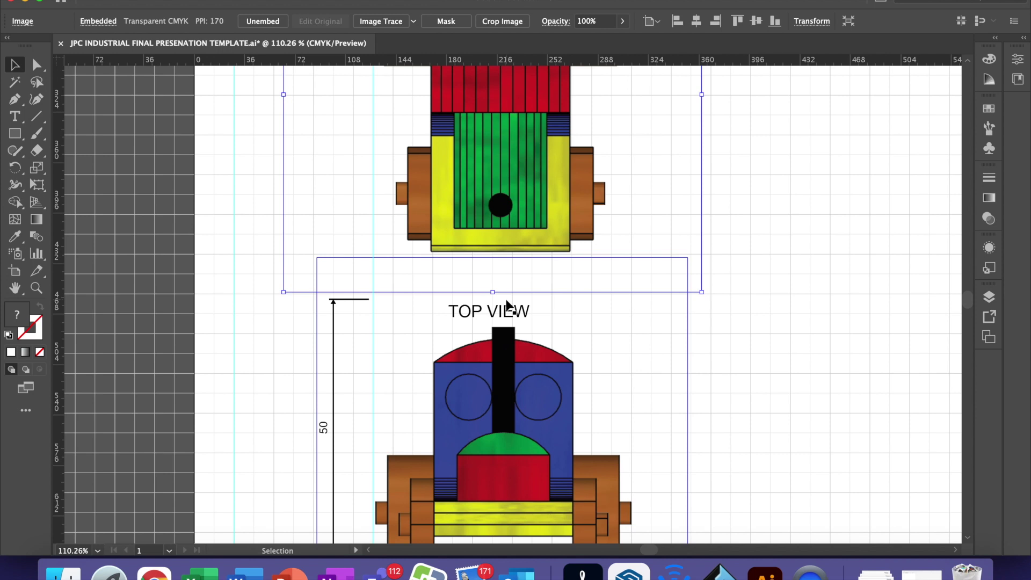
pyautogui.press('Down')
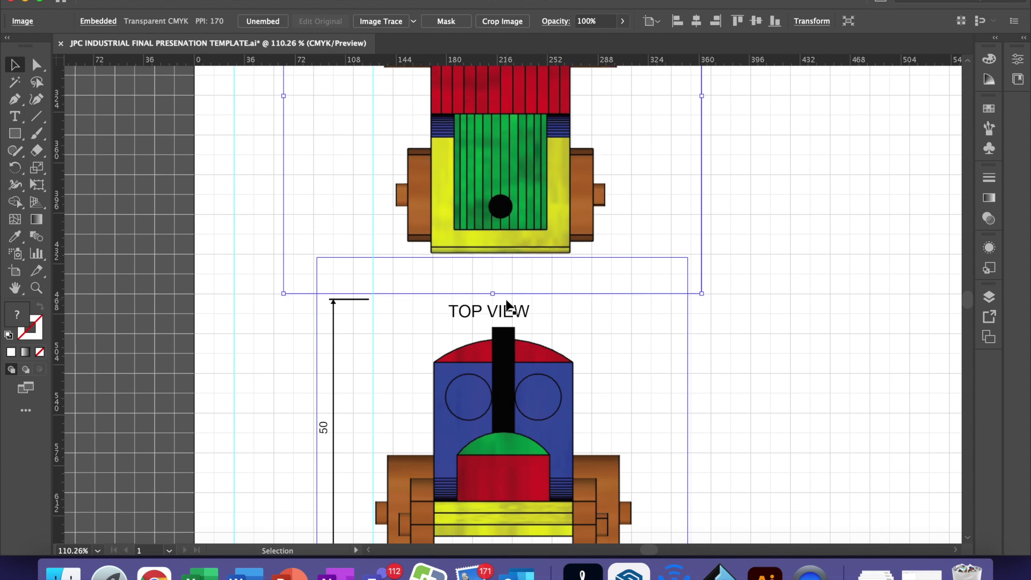
pyautogui.press('Down')
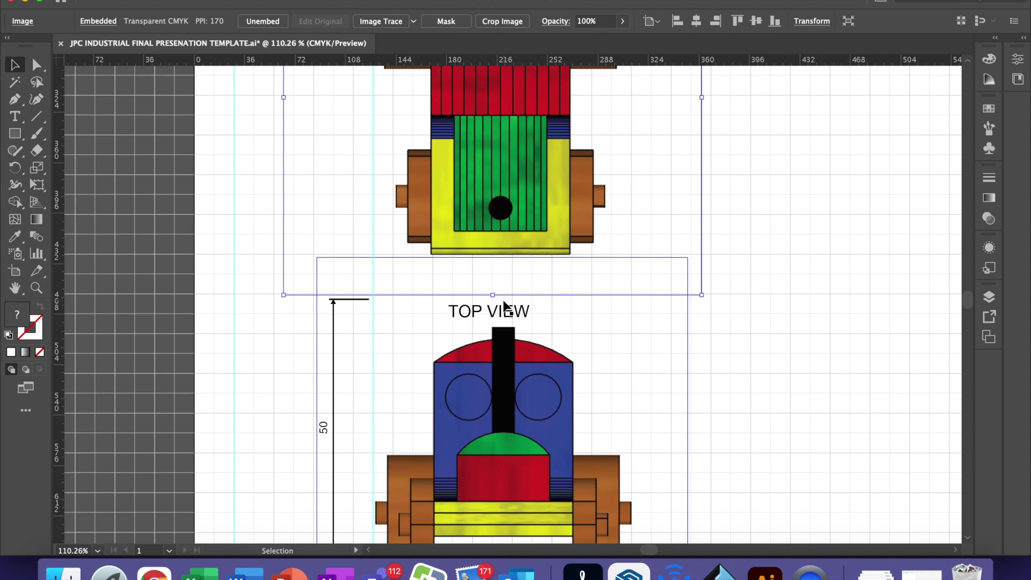
pyautogui.moveTo(472, 184); pyautogui.dragTo(462, 220)
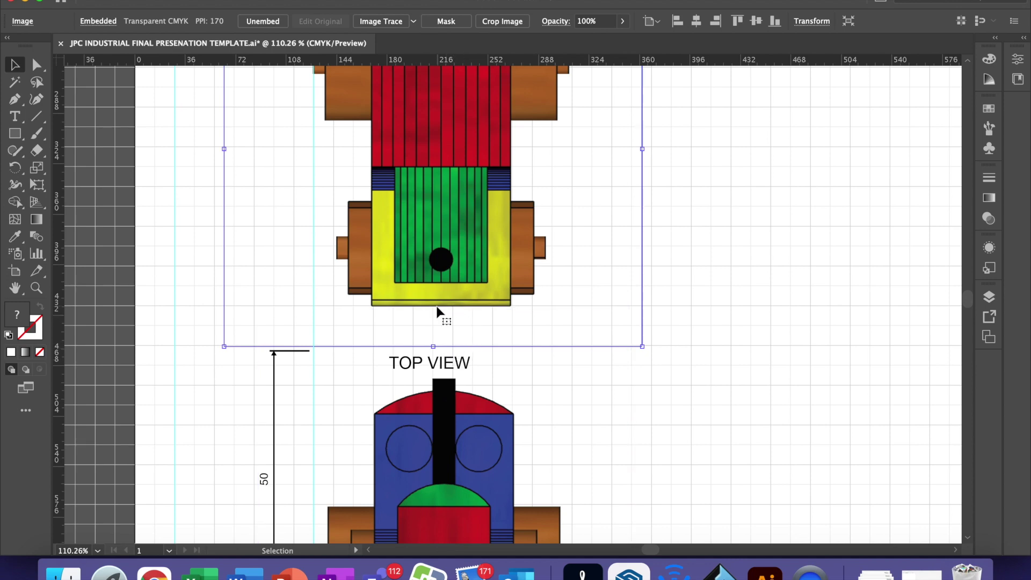
pyautogui.moveTo(409, 420); pyautogui.dragTo(368, 144)
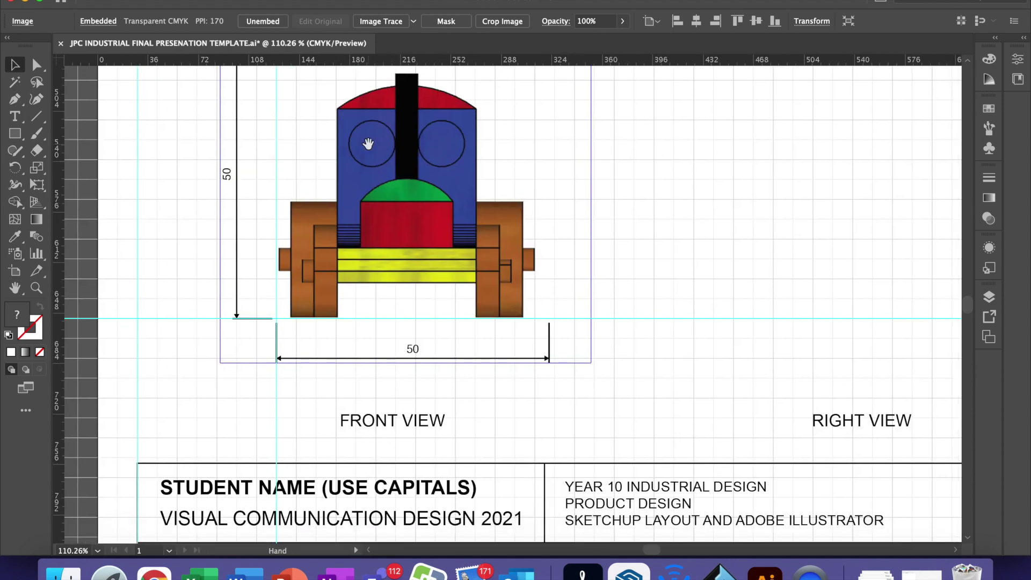
# Carry the side-view tractor from the pasteboard onto the sheet
pyautogui.scroll(5, 413, 164)
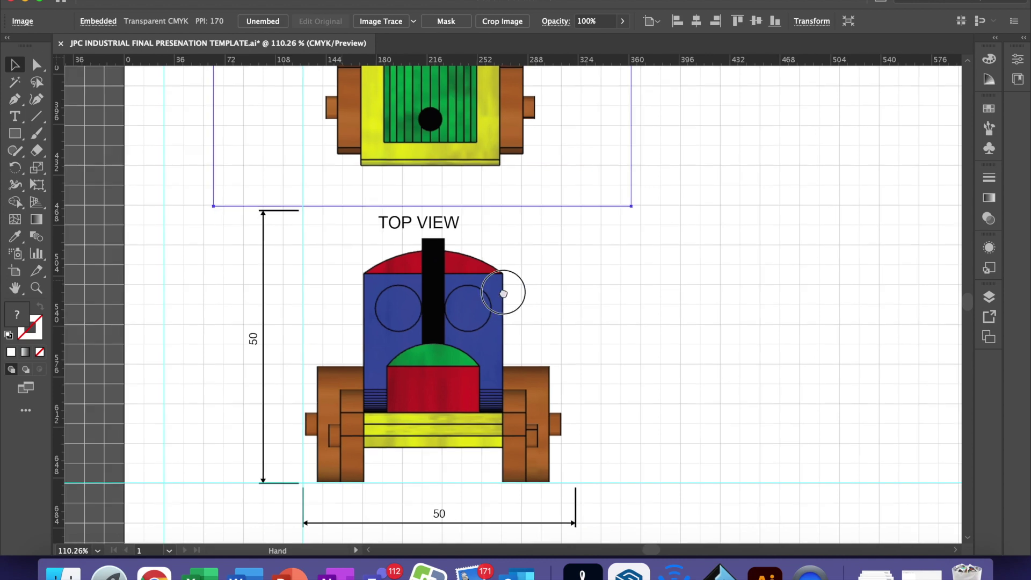
pyautogui.hscroll(-8, 507, 288)
pyautogui.scroll(5, 569, 299)
pyautogui.hscroll(-6, 569, 299)
pyautogui.moveTo(143, 284); pyautogui.dragTo(720, 271)
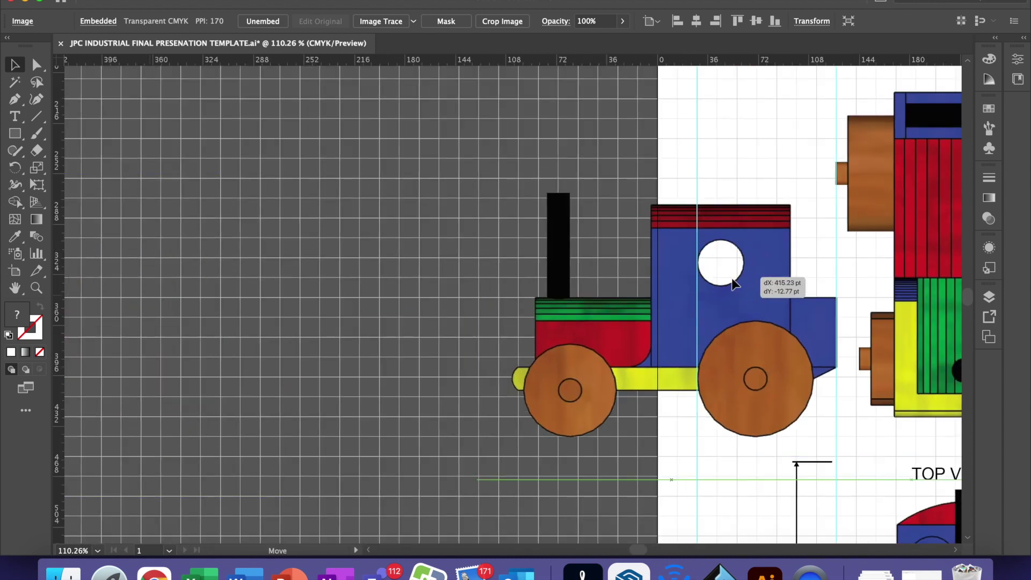
pyautogui.scroll(-4, 446, 222)
pyautogui.hscroll(8, 446, 223)
pyautogui.scroll(-2, 446, 223)
pyautogui.hscroll(4, 446, 222)
pyautogui.moveTo(331, 160); pyautogui.dragTo(784, 345)
# Set the side view above RIGHT VIEW, nudging it up once to level it with the front view
pyautogui.scroll(-5, 472, 206)
pyautogui.hscroll(10, 471, 206)
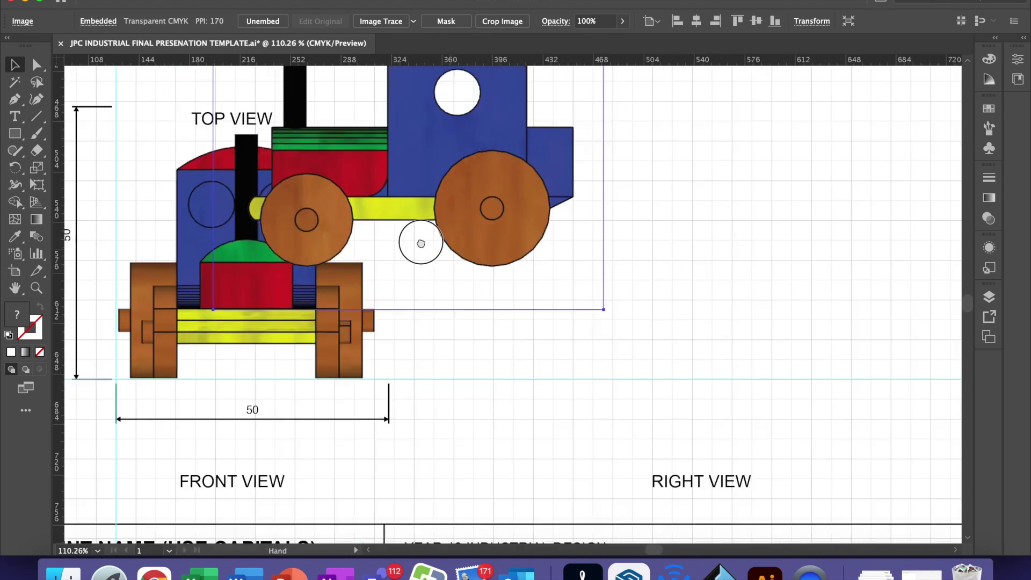
pyautogui.moveTo(472, 206); pyautogui.dragTo(676, 318)
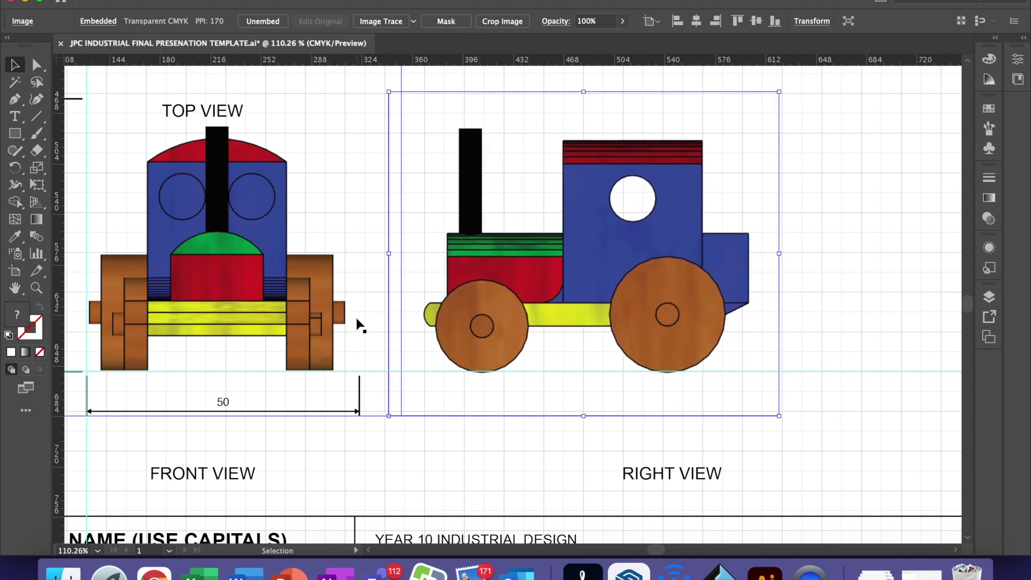
pyautogui.press('Up')
pyautogui.press('Up')
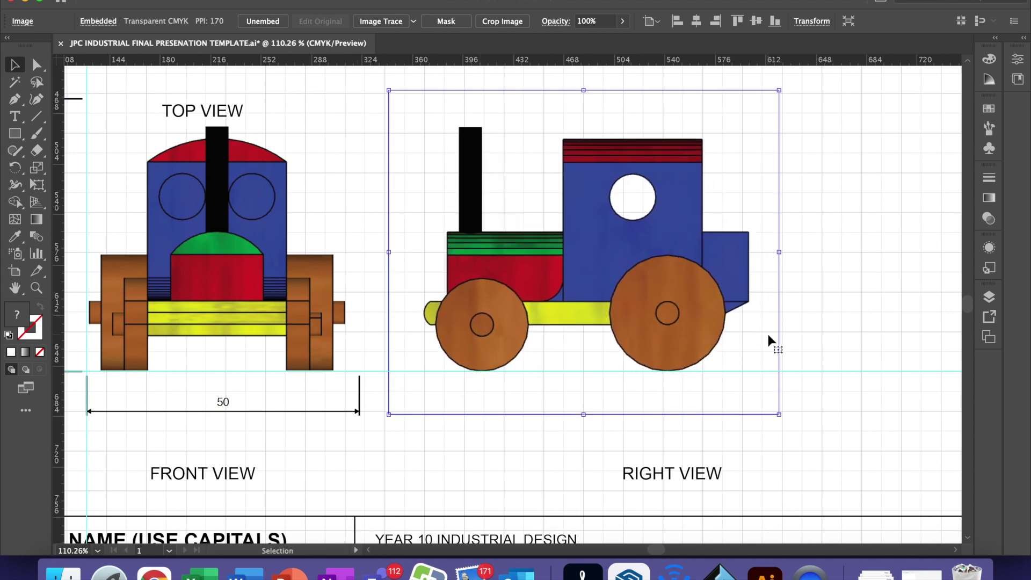
pyautogui.moveTo(440, 475); pyautogui.dragTo(587, 456)
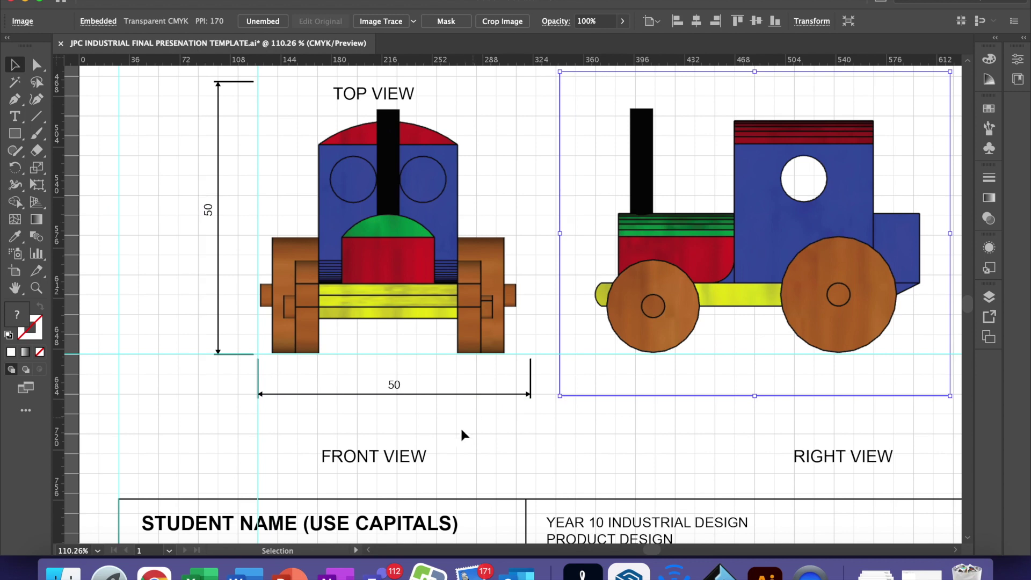
# Move the FRONT VIEW and RIGHT VIEW labels up, level with each other near their drawings
pyautogui.moveTo(239, 418); pyautogui.dragTo(535, 378)
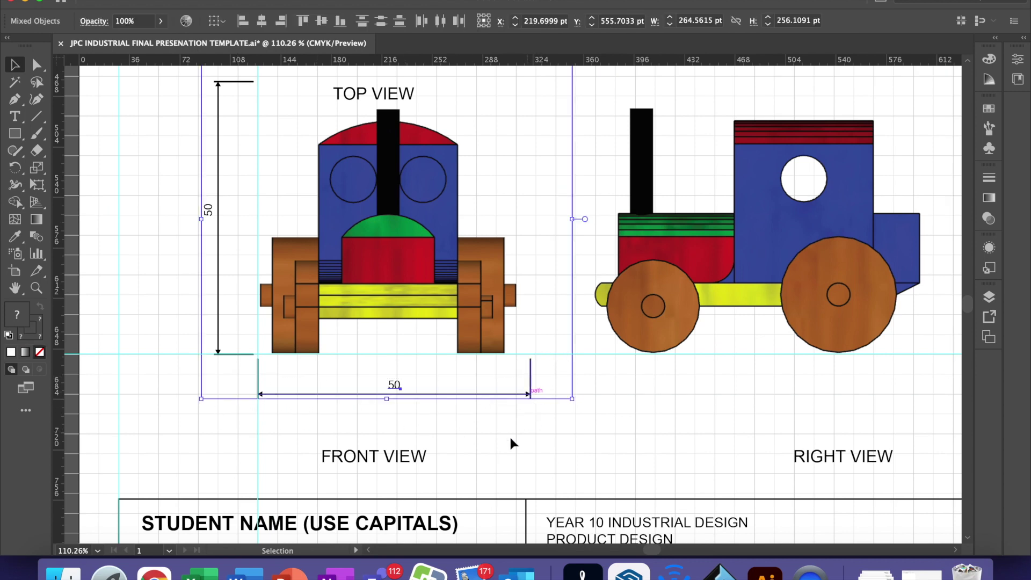
pyautogui.click(511, 470)
pyautogui.moveTo(398, 465); pyautogui.dragTo(408, 436)
pyautogui.moveTo(877, 465); pyautogui.dragTo(804, 430)
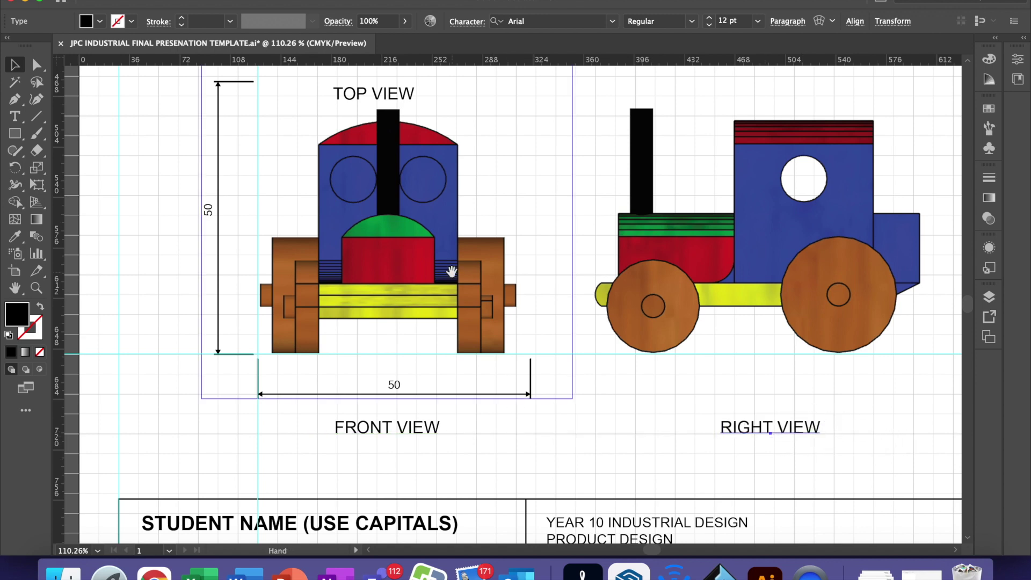
# Send the top-view image to the back and raise the TOP VIEW label
pyautogui.scroll(5, 468, 376)
pyautogui.click(432, 323)
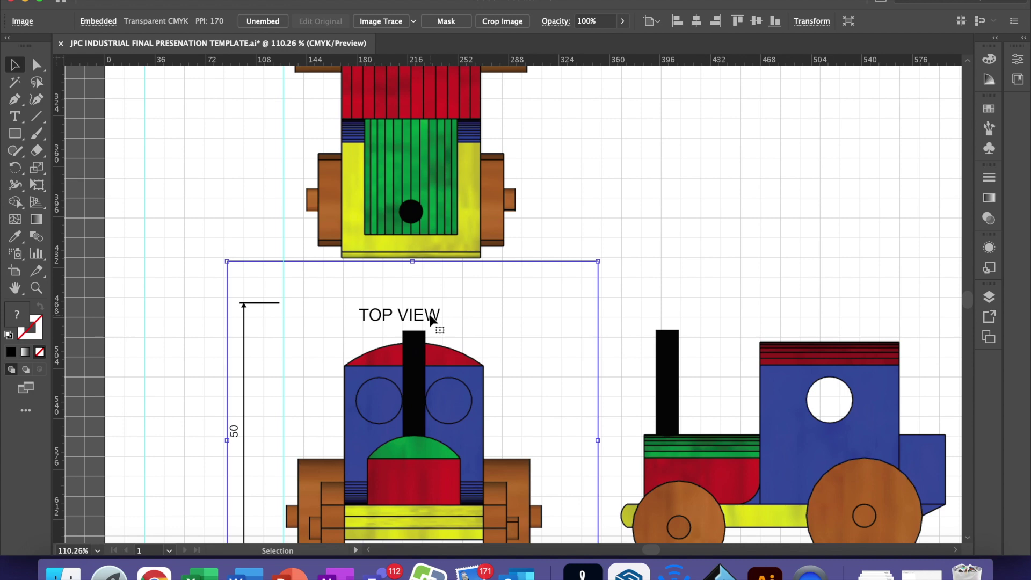
pyautogui.click(161, 0)
pyautogui.moveTo(231, 7)
pyautogui.click(342, 47)
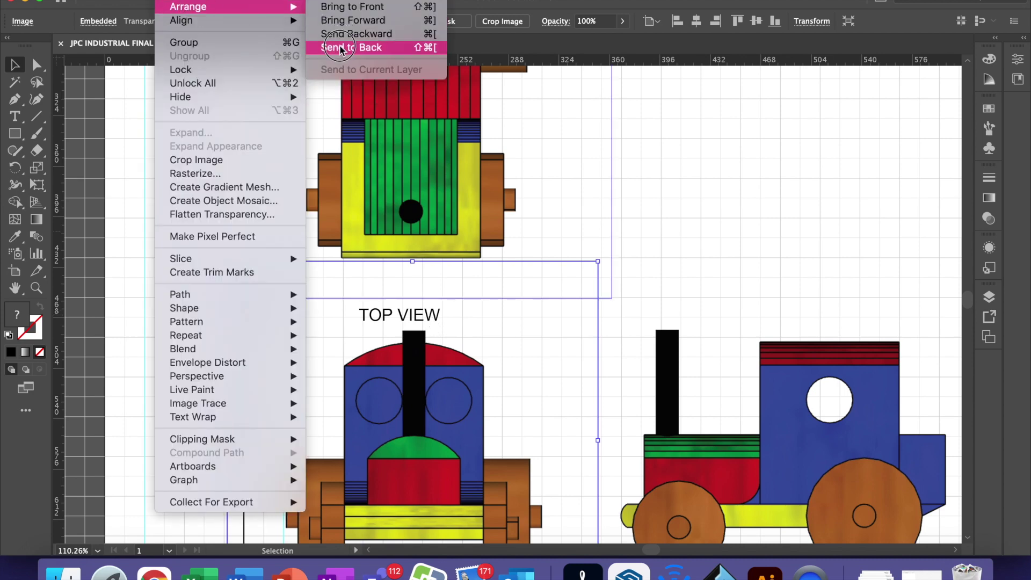
pyautogui.click(782, 237)
pyautogui.moveTo(433, 321); pyautogui.dragTo(429, 292)
# Zoom in on the front view's dimension corner
pyautogui.moveTo(582, 356); pyautogui.dragTo(575, 158)
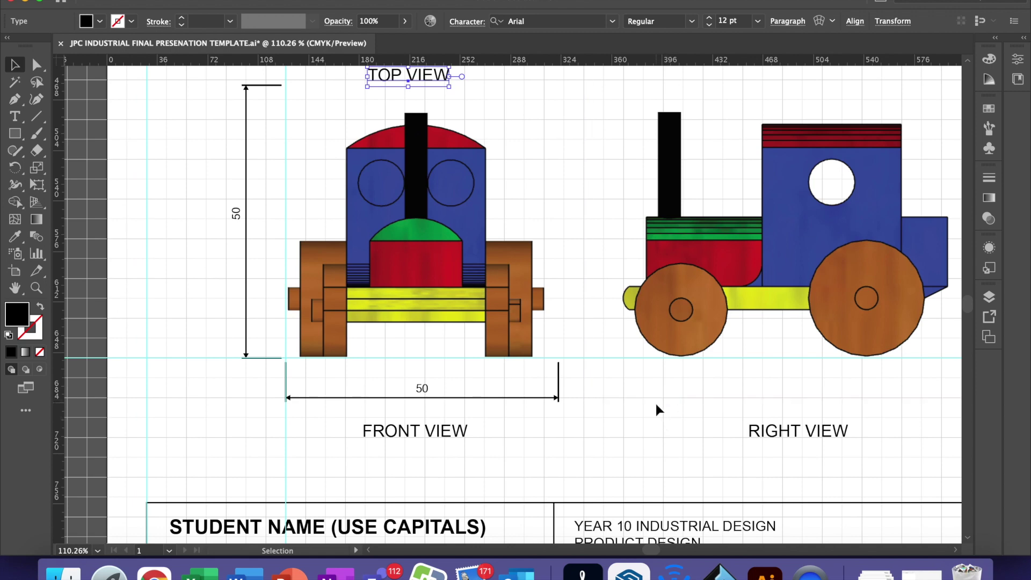
pyautogui.click(36, 289)
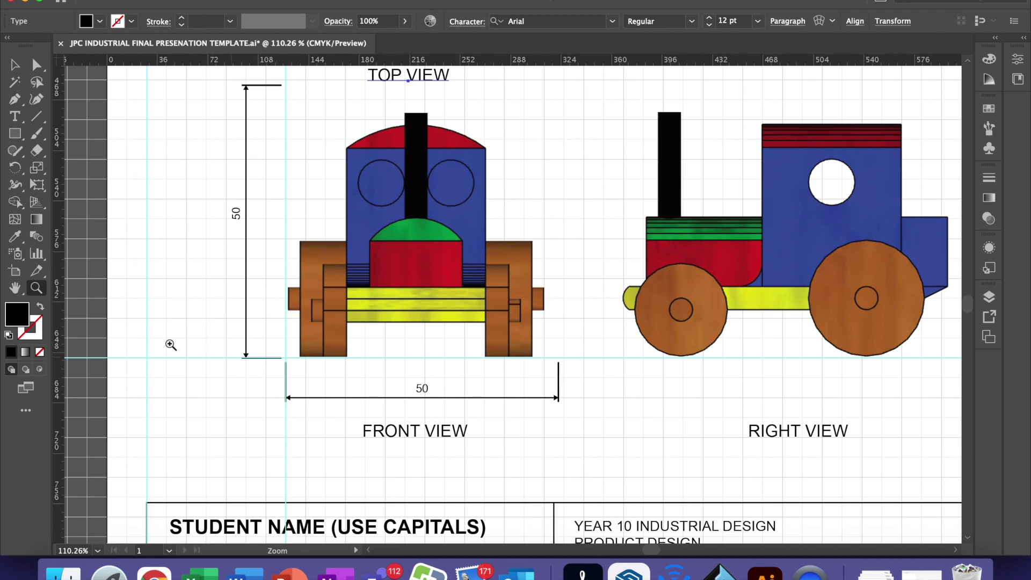
pyautogui.moveTo(258, 354); pyautogui.dragTo(468, 417)
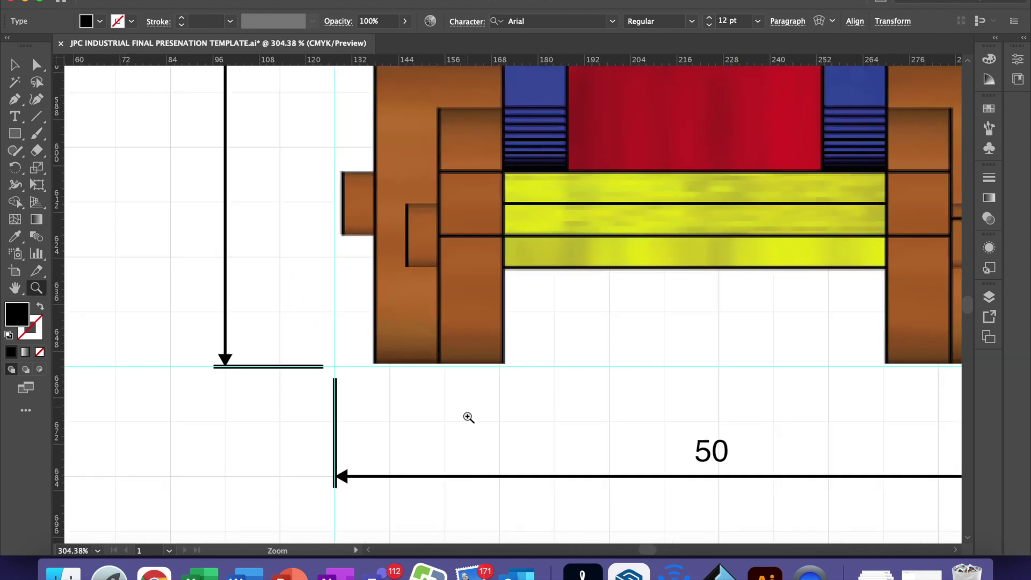
pyautogui.moveTo(469, 466); pyautogui.dragTo(337, 388)
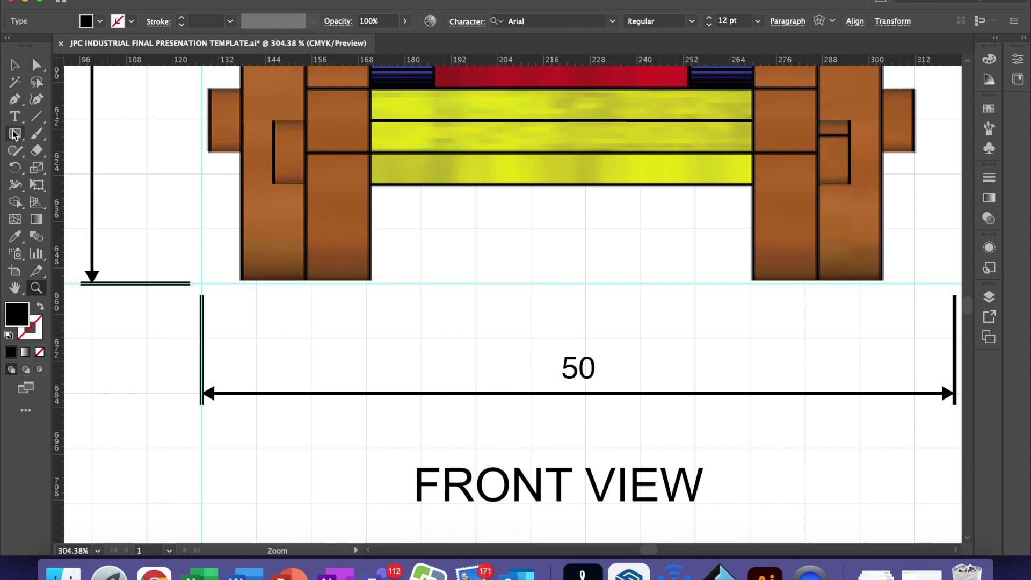
pyautogui.click(14, 65)
pyautogui.click(287, 395)
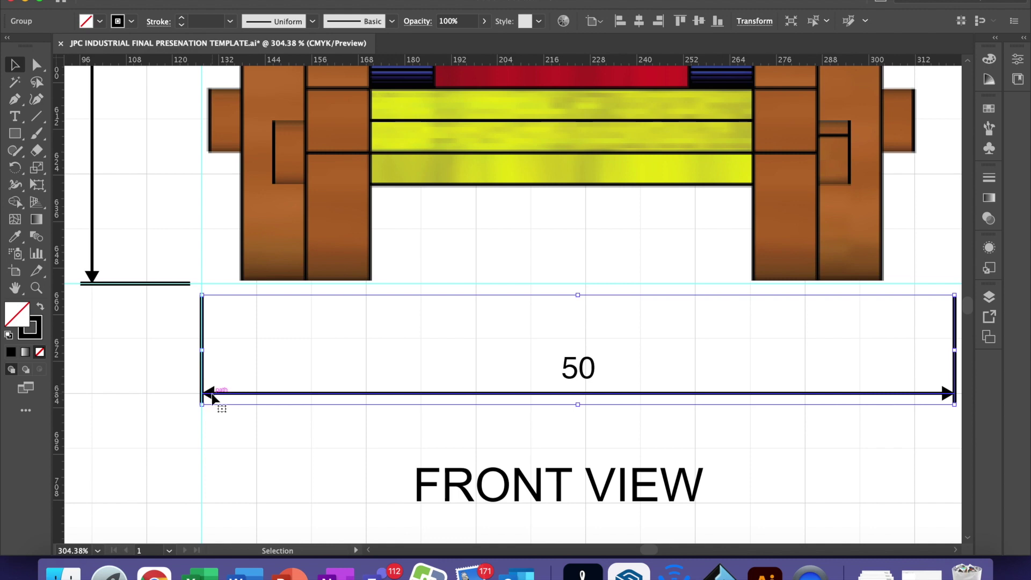
pyautogui.click(990, 183)
pyautogui.click(963, 171)
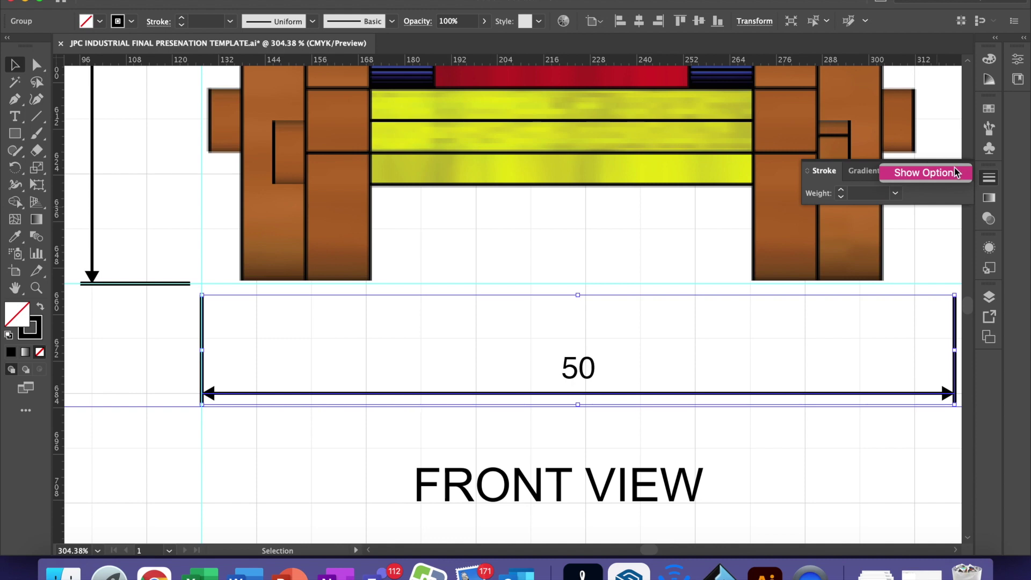
pyautogui.click(956, 172)
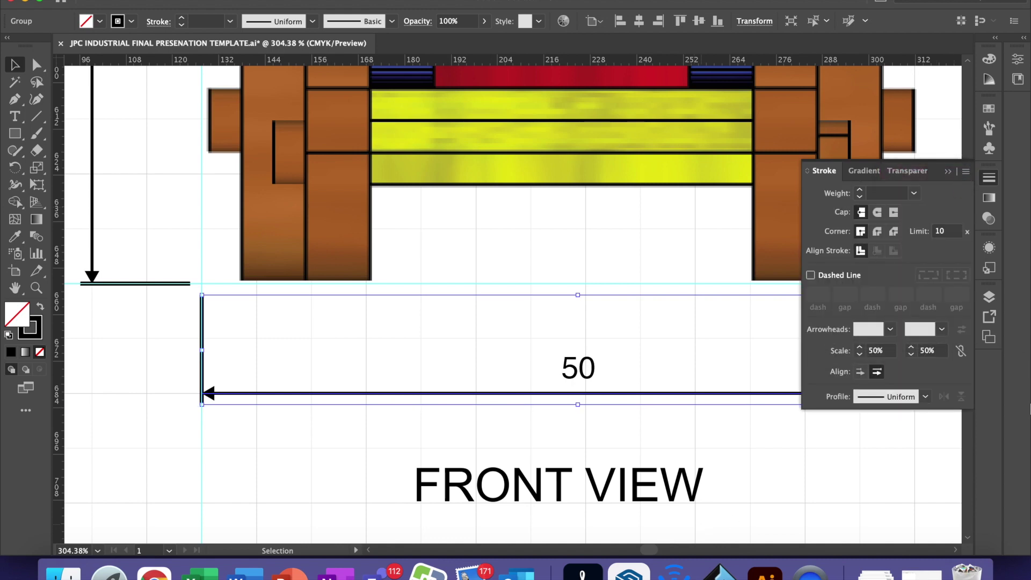
pyautogui.click(336, 463)
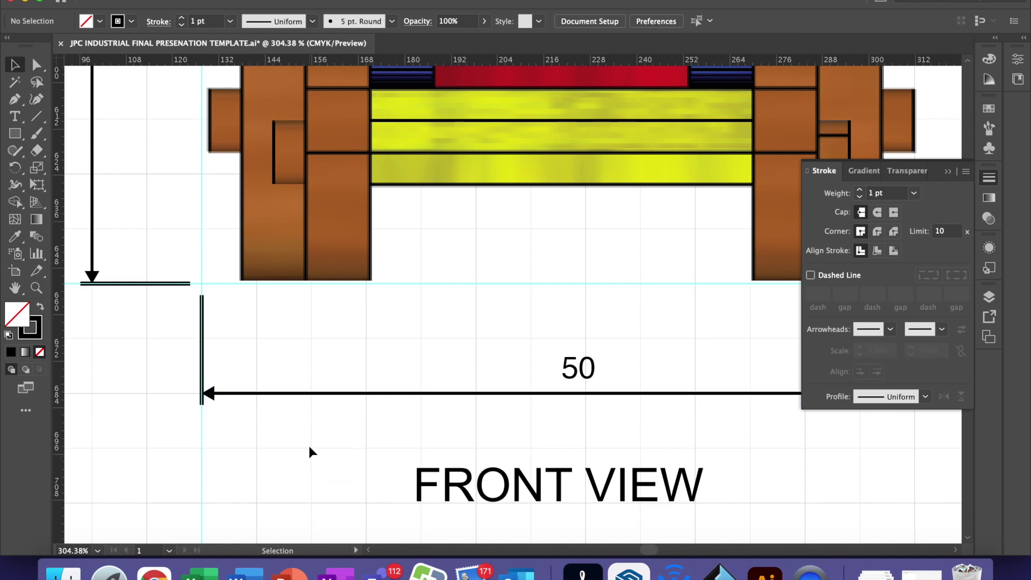
pyautogui.click(946, 173)
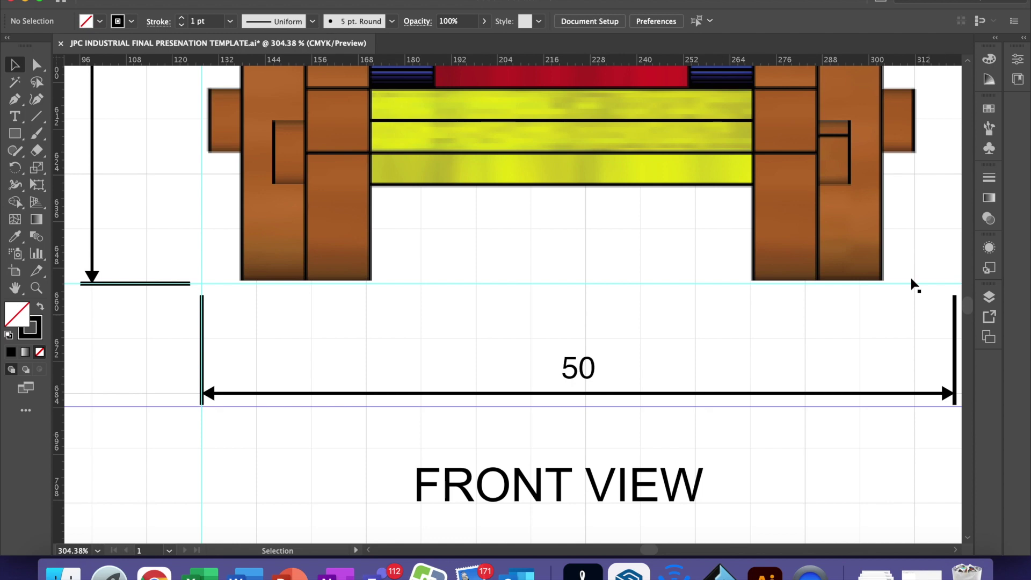
pyautogui.scroll(-5, 427, 391)
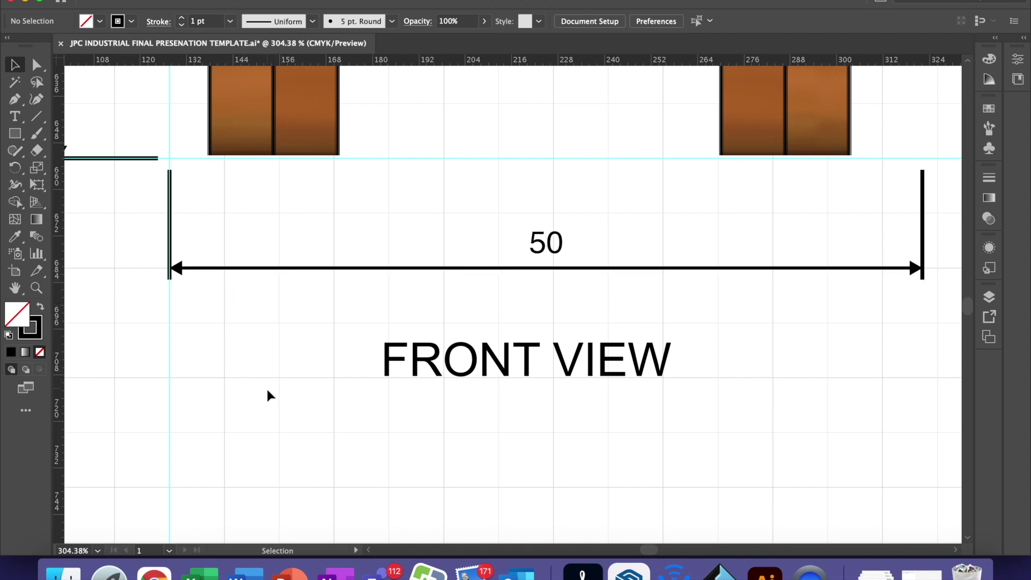
# Pan up past the front view to the TOP VIEW label
pyautogui.moveTo(311, 233)
pyautogui.mouseDown()
pyautogui.moveTo(387, 293)
pyautogui.moveTo(463, 397)
pyautogui.mouseUp()
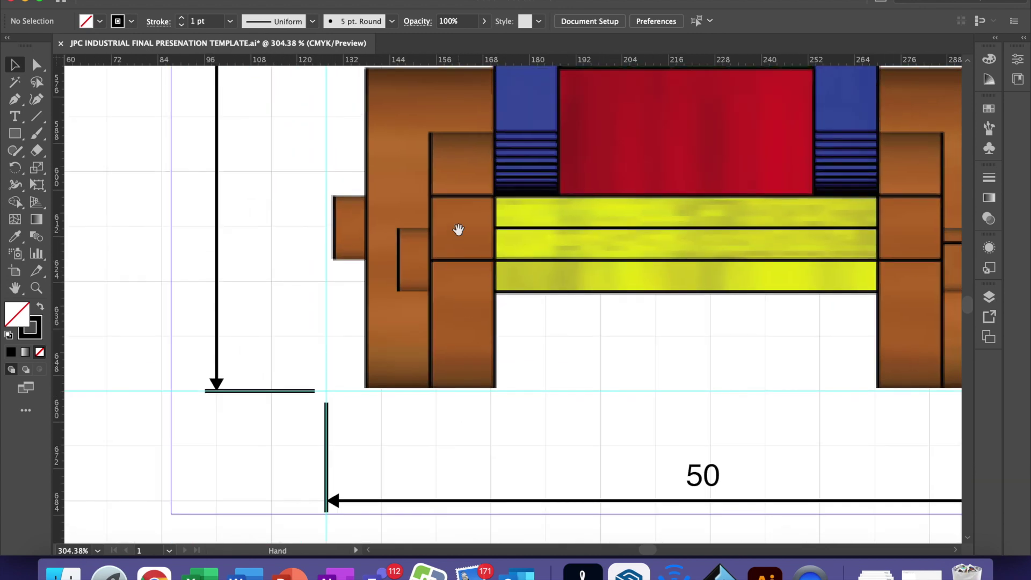
pyautogui.moveTo(461, 227); pyautogui.dragTo(428, 409)
pyautogui.moveTo(500, 182); pyautogui.dragTo(466, 383)
pyautogui.moveTo(526, 271); pyautogui.dragTo(501, 451)
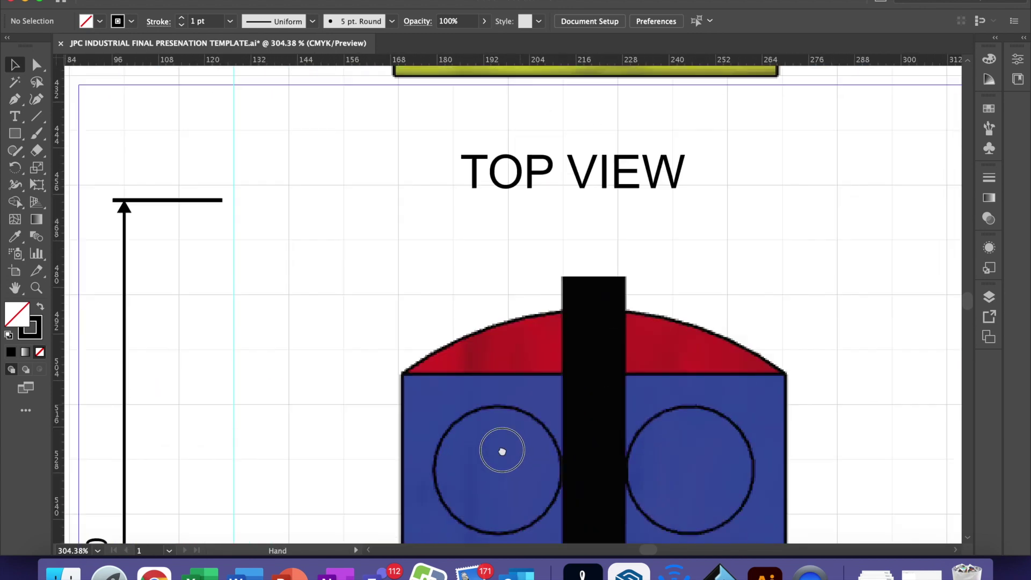
pyautogui.moveTo(608, 319); pyautogui.dragTo(481, 389)
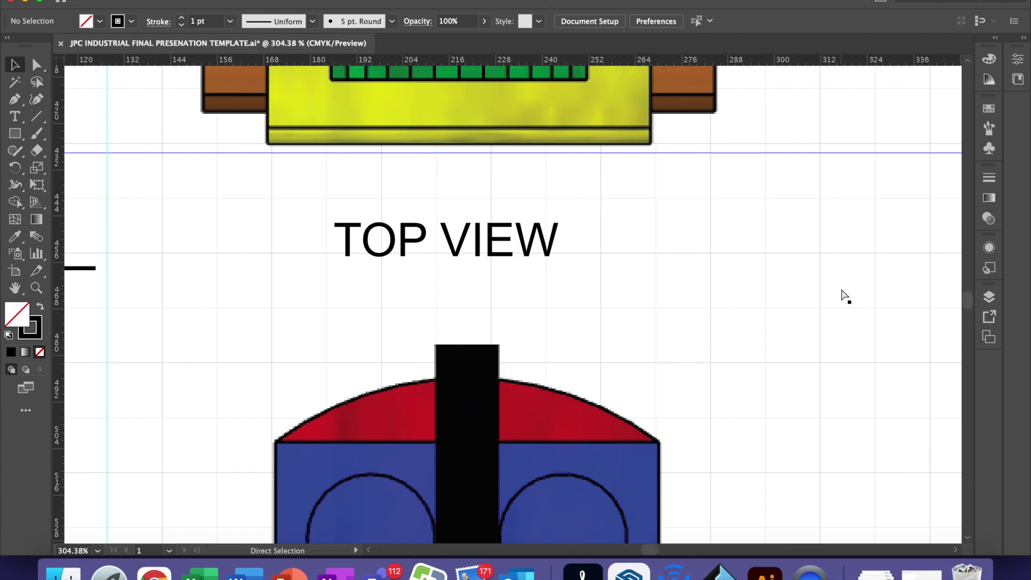
# Zoom out to the full sheet layout, then zoom into the ORTHOGONAL DRAWING heading
pyautogui.press('super+1')
pyautogui.press('super+minus')
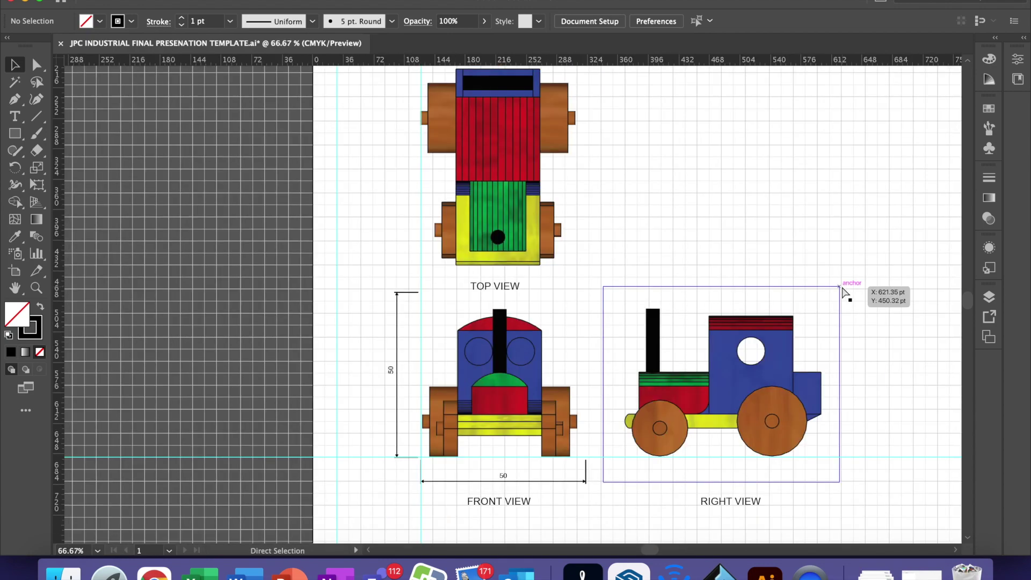
pyautogui.press('super+minus')
pyautogui.moveTo(865, 324); pyautogui.dragTo(581, 330)
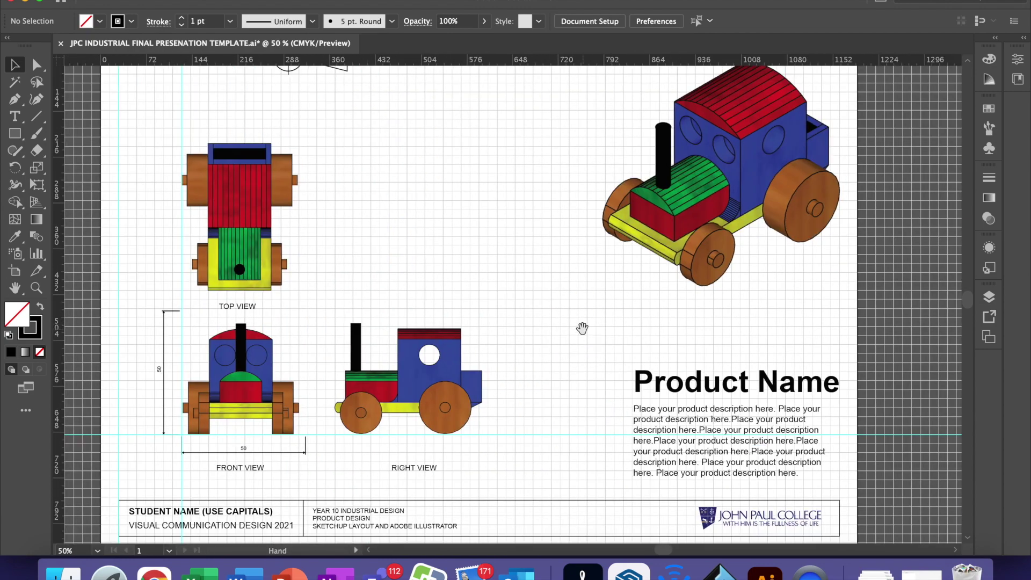
pyautogui.moveTo(396, 200); pyautogui.dragTo(480, 387)
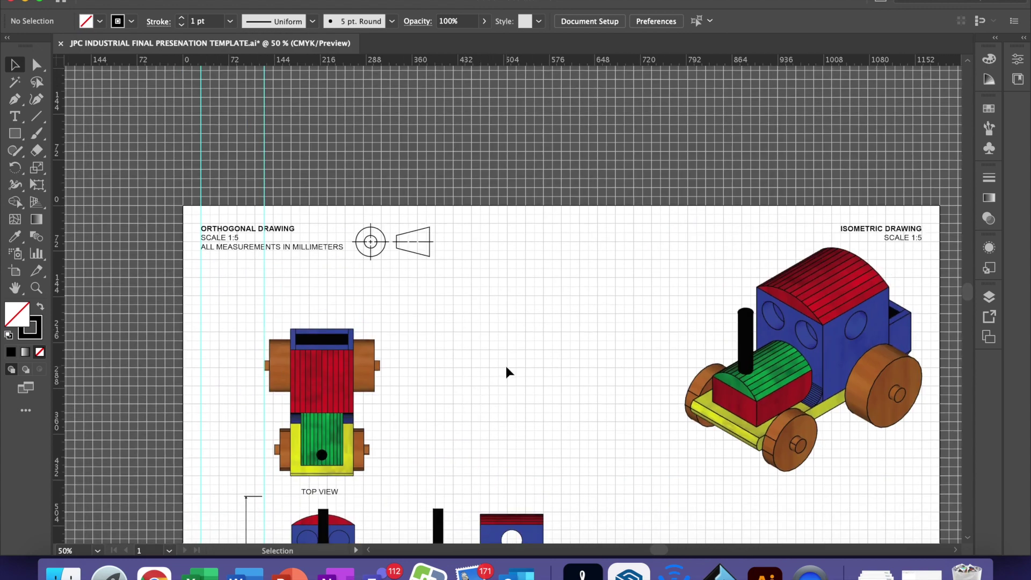
pyautogui.click(36, 288)
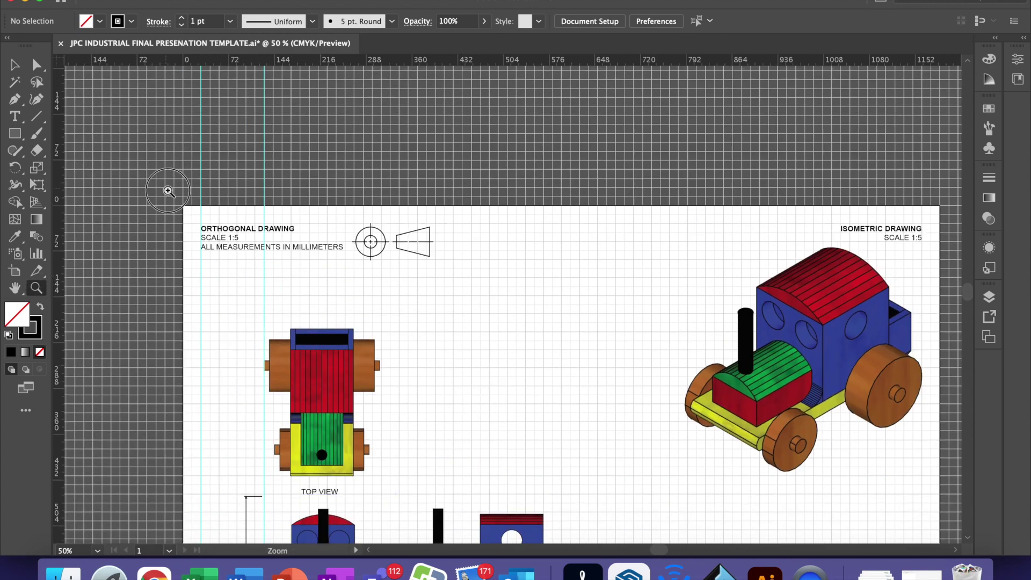
pyautogui.moveTo(166, 190); pyautogui.dragTo(385, 311)
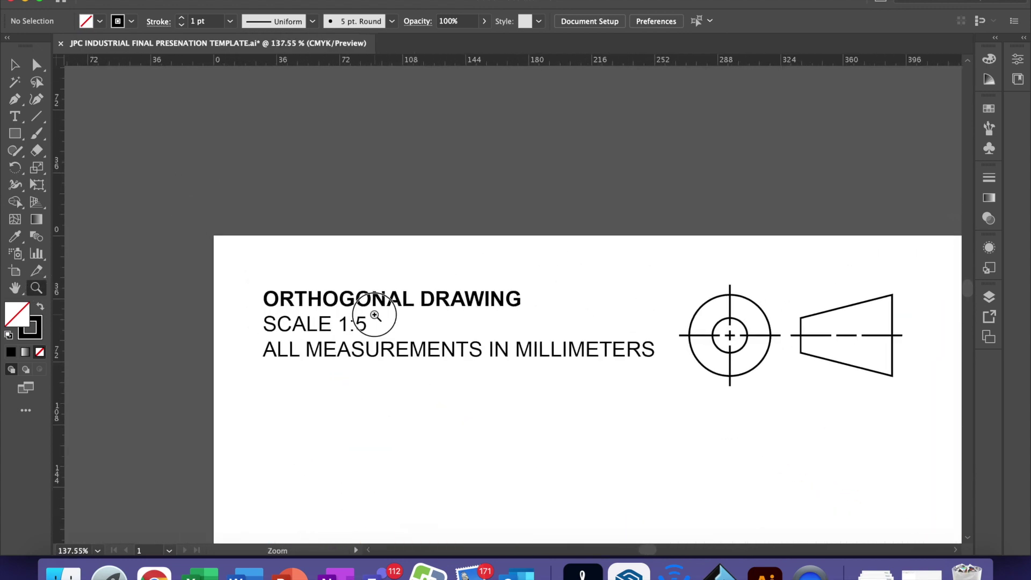
# Replace the 5 in SCALE 1:5 with 2 so the note reads SCALE 1:2
pyautogui.click(15, 116)
pyautogui.moveTo(354, 322); pyautogui.dragTo(368, 323)
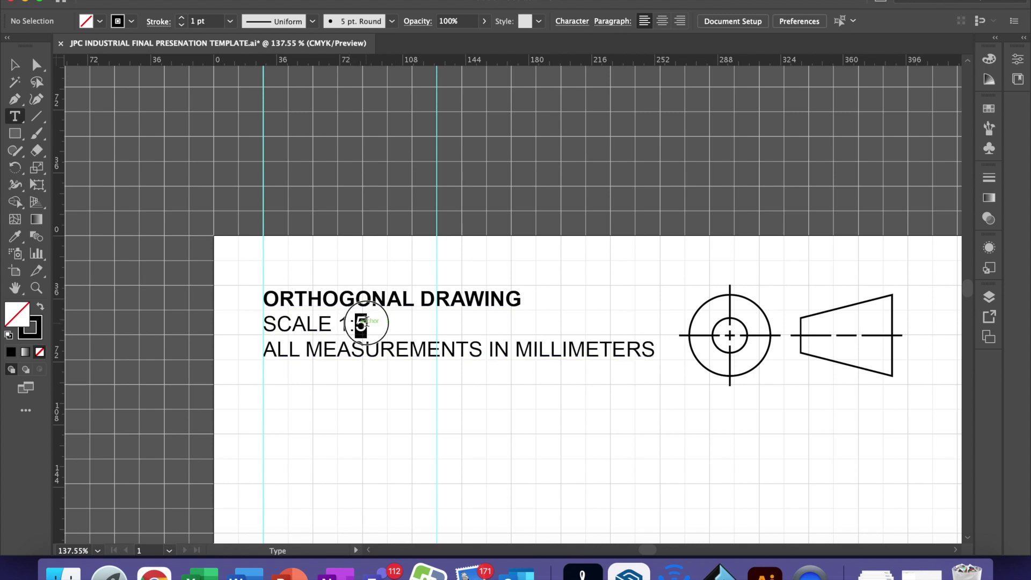
pyautogui.write('2')
pyautogui.press('Escape')
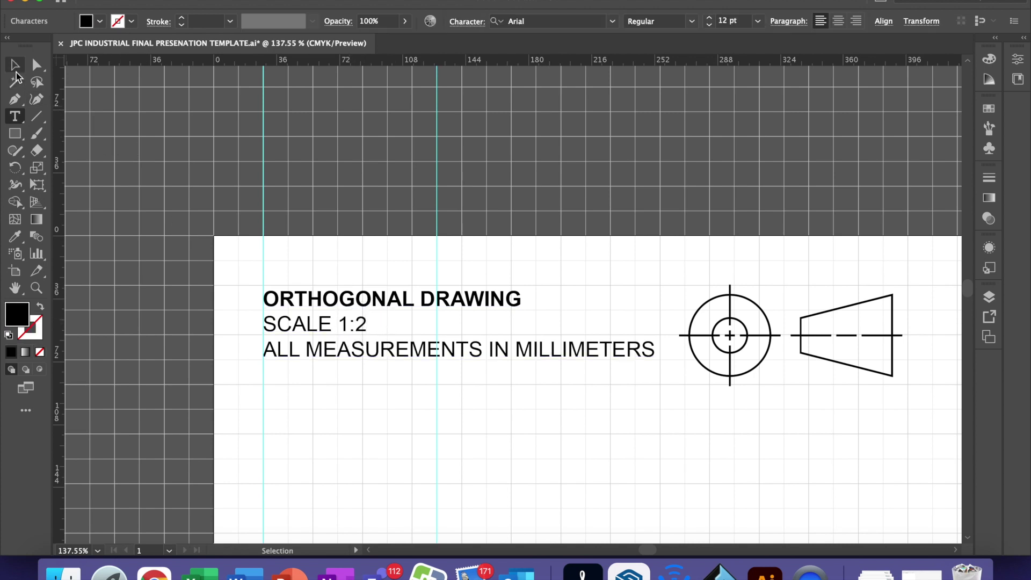
pyautogui.click(645, 460)
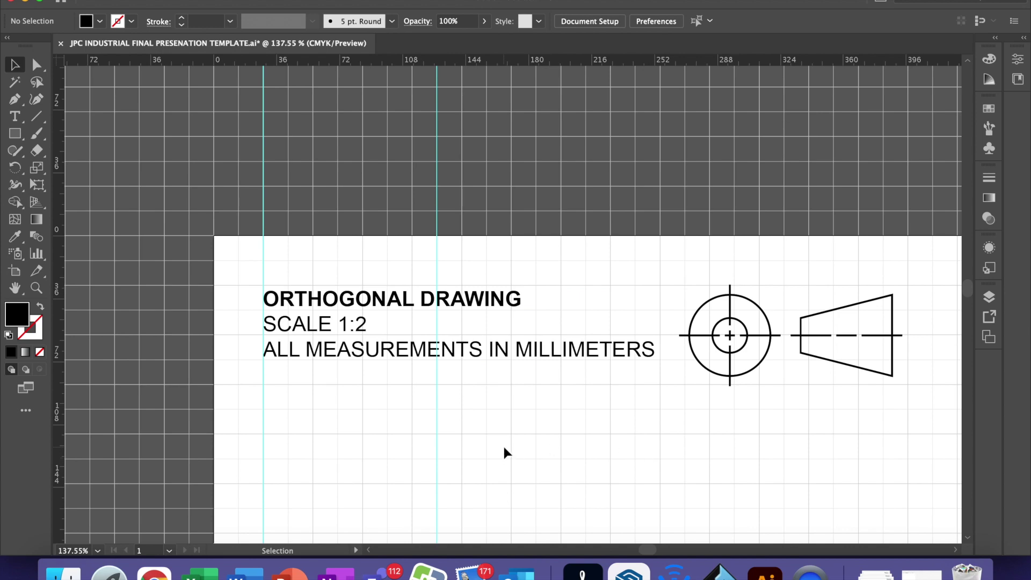
# Pan across to the isometric tractor and zoom out to see the whole sheet
pyautogui.moveTo(720, 458)
pyautogui.mouseDown()
pyautogui.moveTo(546, 223)
pyautogui.moveTo(190, 336)
pyautogui.mouseUp()
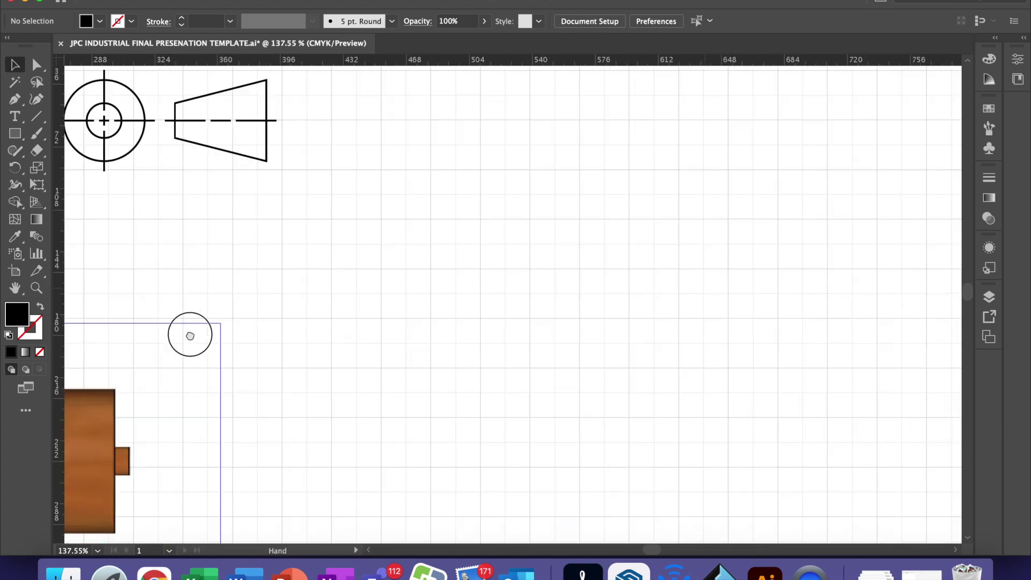
pyautogui.moveTo(493, 318); pyautogui.dragTo(242, 306)
pyautogui.moveTo(479, 322); pyautogui.dragTo(587, 115)
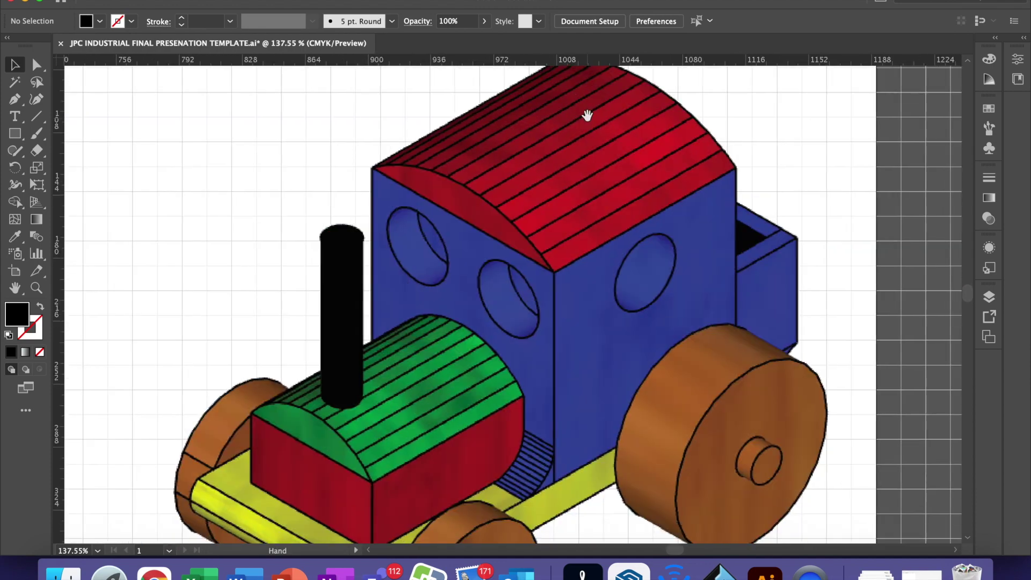
pyautogui.press('super+minus')
pyautogui.press('super+minus')
pyautogui.press('super+minus')
pyautogui.press('super+minus')
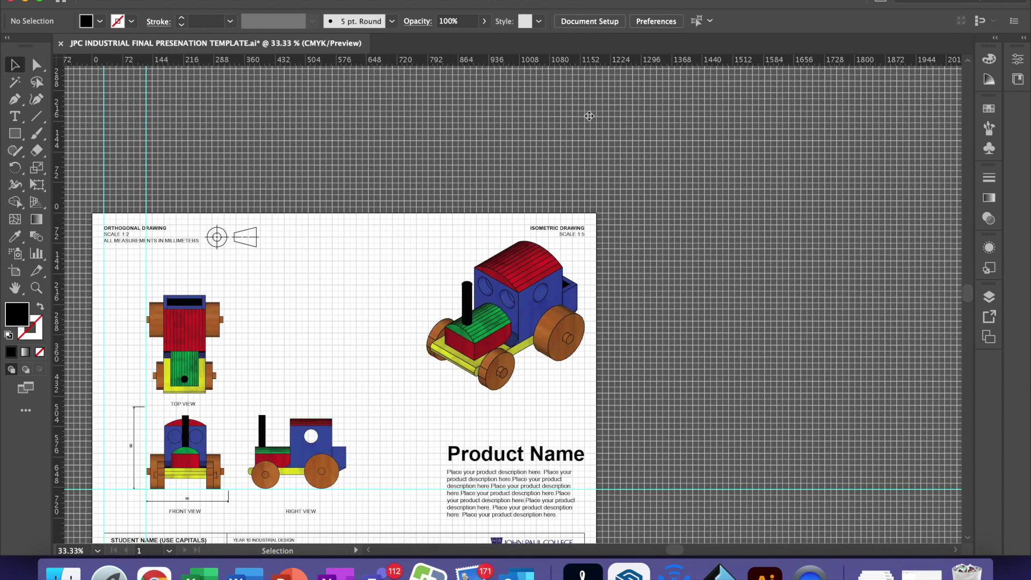
# Enlarge the isometric tractor by its corner handle and move it into the upper right
pyautogui.click(543, 289)
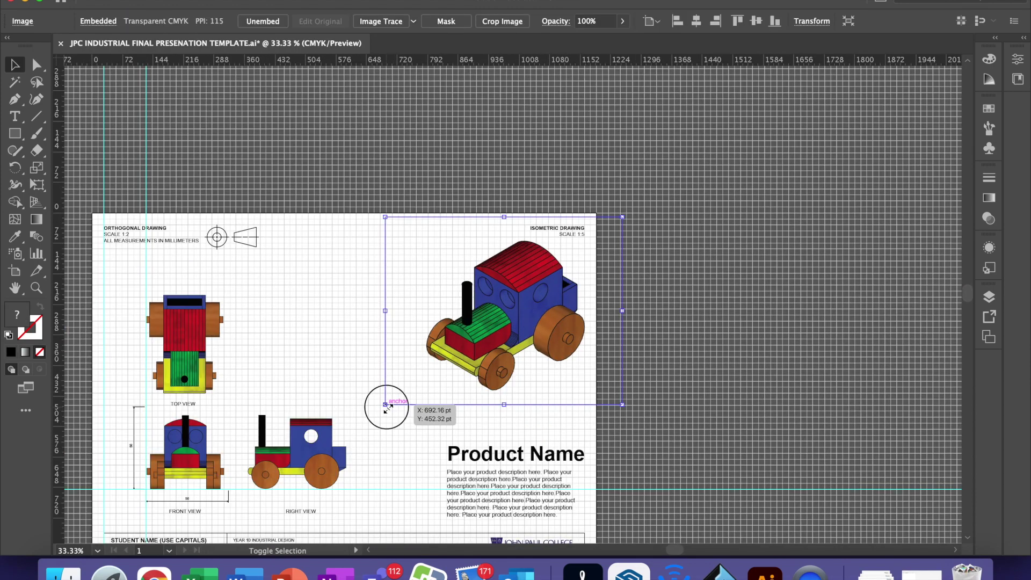
pyautogui.moveTo(387, 407); pyautogui.dragTo(325, 453)
pyautogui.moveTo(531, 353); pyautogui.dragTo(539, 349)
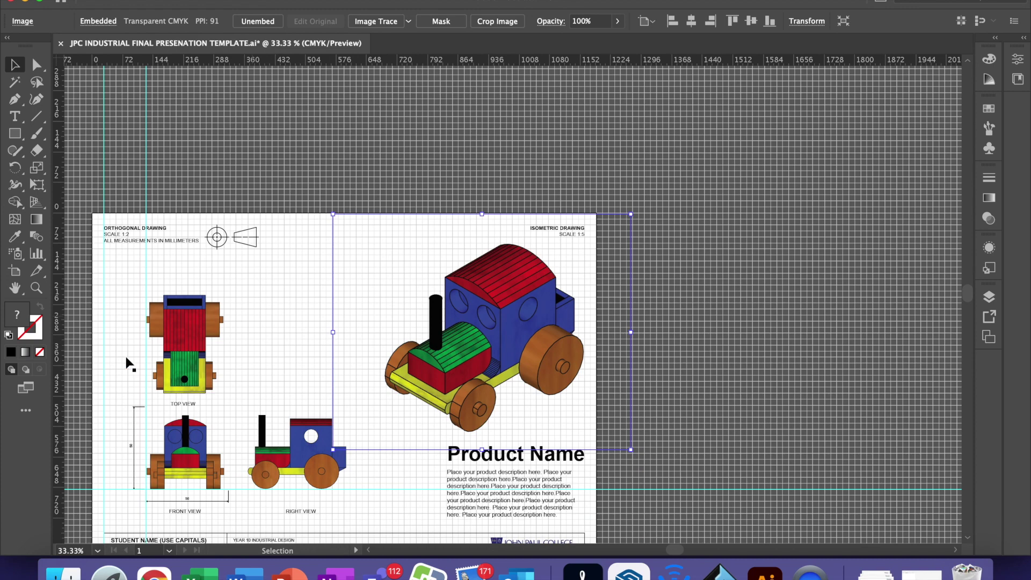
pyautogui.press('z')
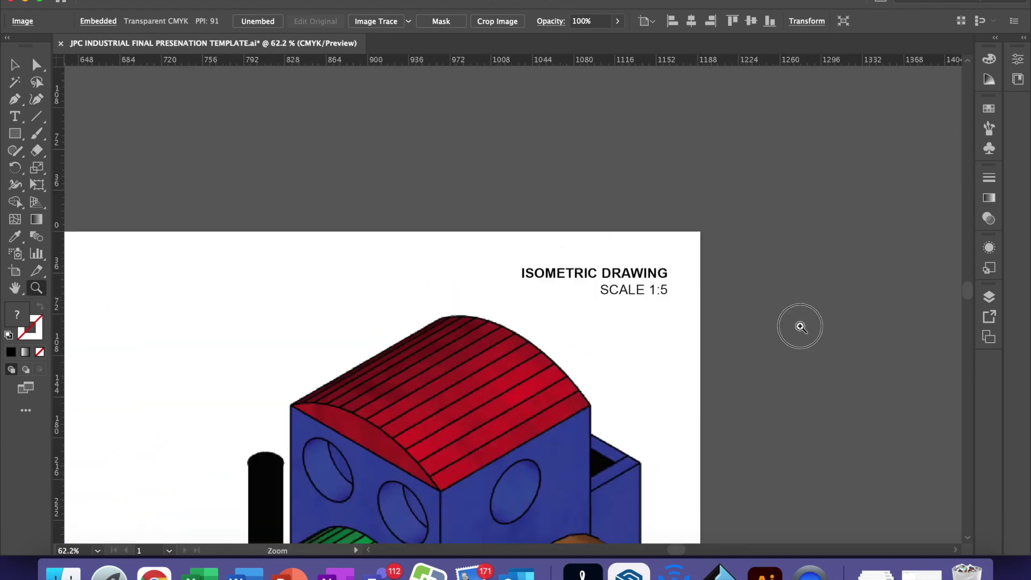
pyautogui.moveTo(800, 327); pyautogui.dragTo(857, 375)
# Replace the 5 with 1 in the Isometric heading's scale note, then deselect the text
pyautogui.click(178, 0)
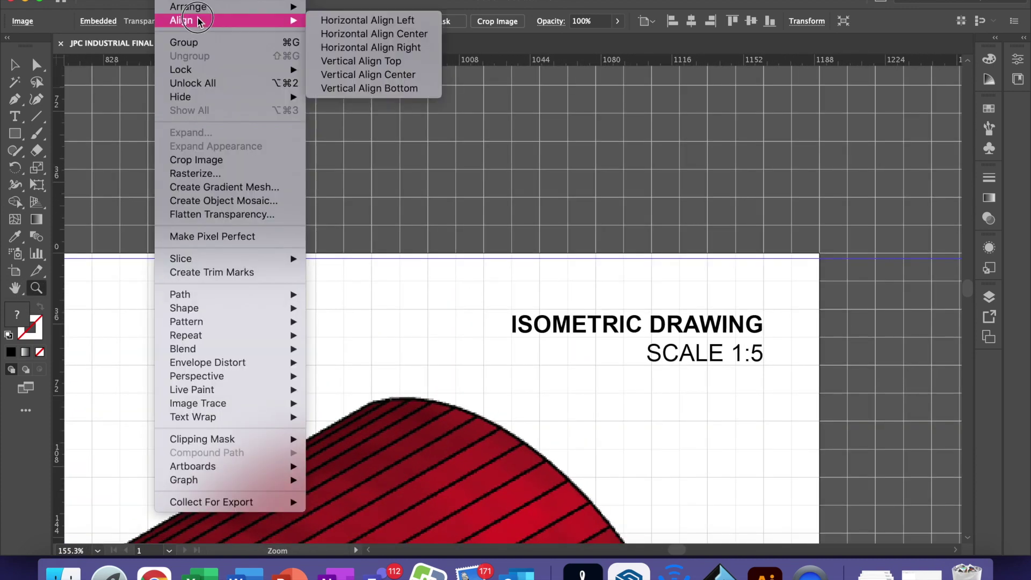
pyautogui.moveTo(188, 6)
pyautogui.click(19, 115)
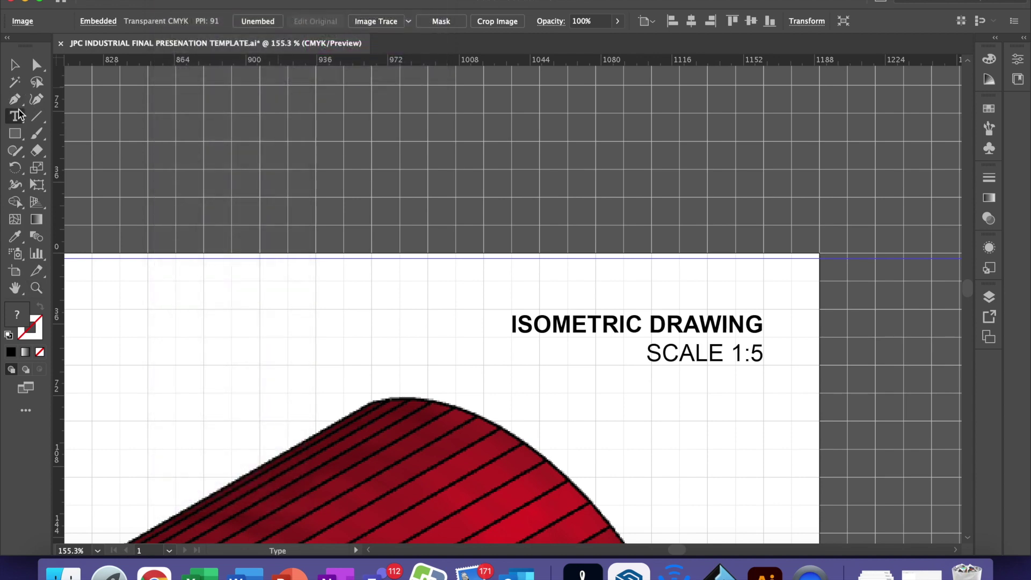
pyautogui.moveTo(752, 354); pyautogui.dragTo(772, 357)
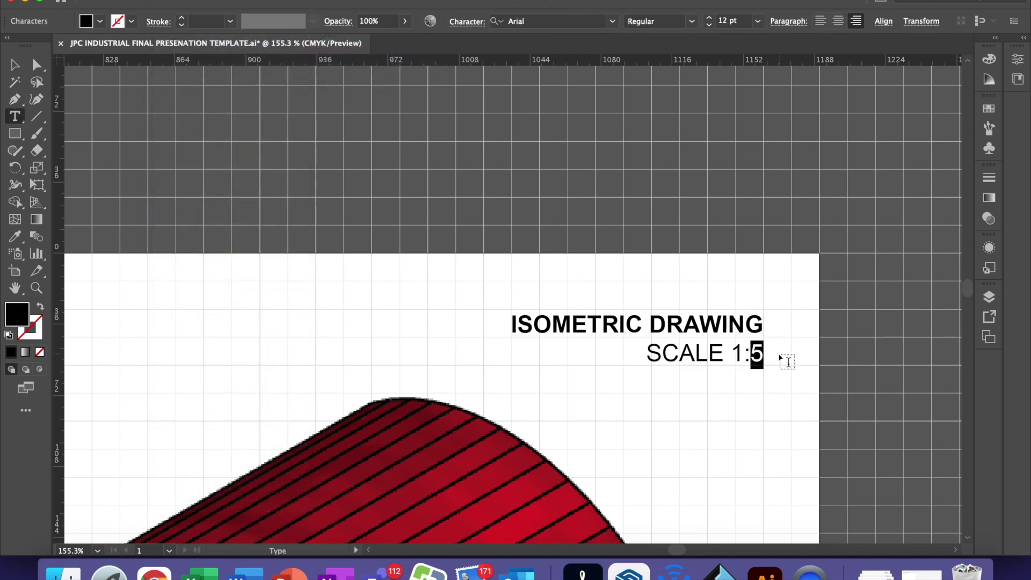
pyautogui.write('1')
pyautogui.click(15, 81)
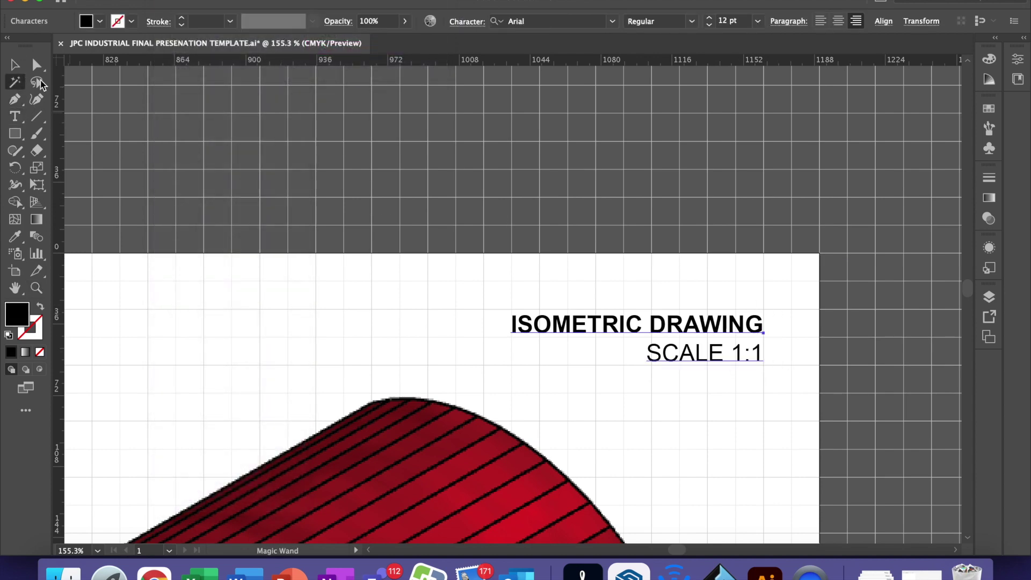
pyautogui.click(15, 65)
pyautogui.click(214, 113)
pyautogui.hscroll(-10, 449, 364)
pyautogui.scroll(-3, 449, 364)
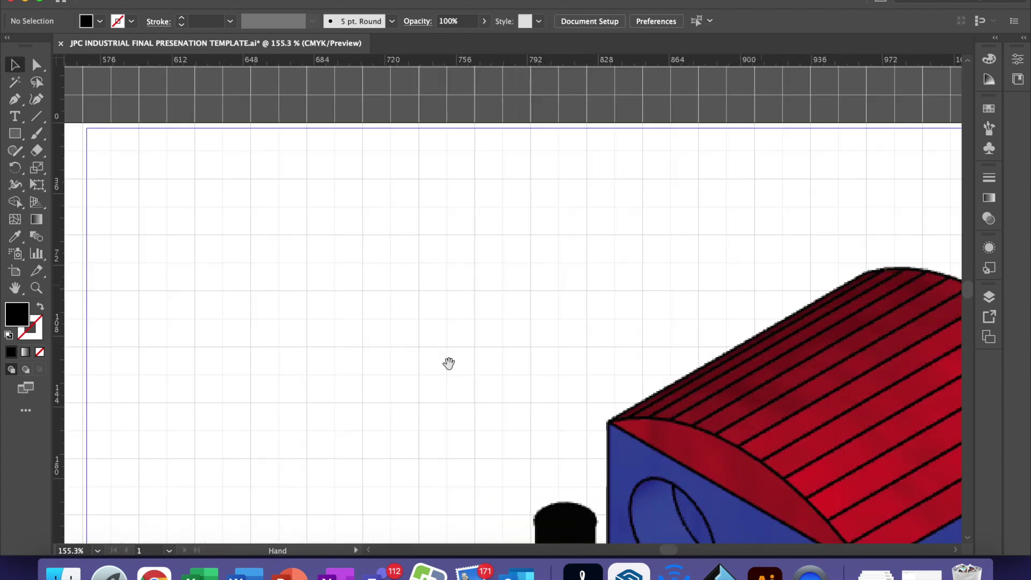
pyautogui.hscroll(-15, 449, 364)
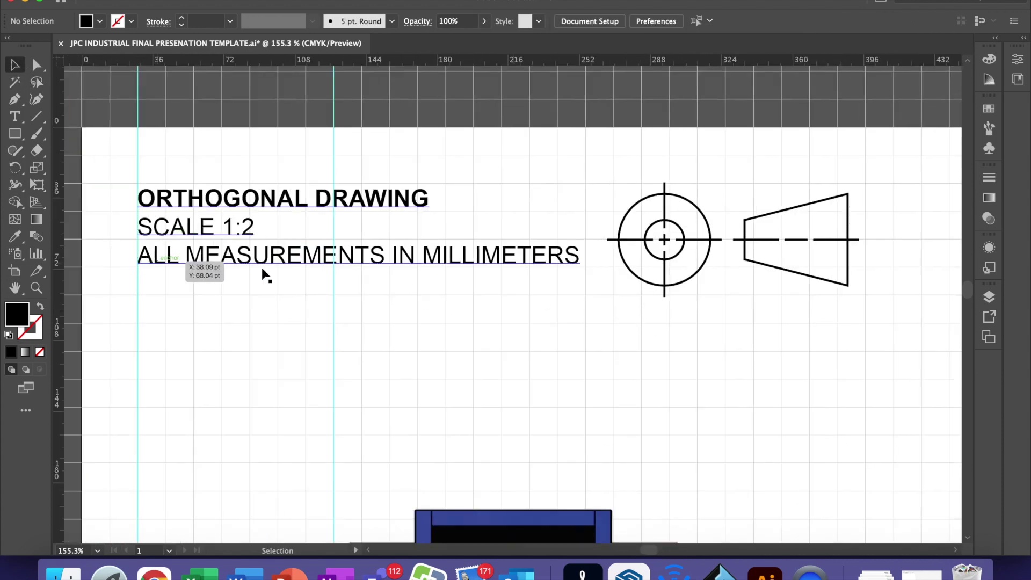
pyautogui.scroll(-10, 640, 409)
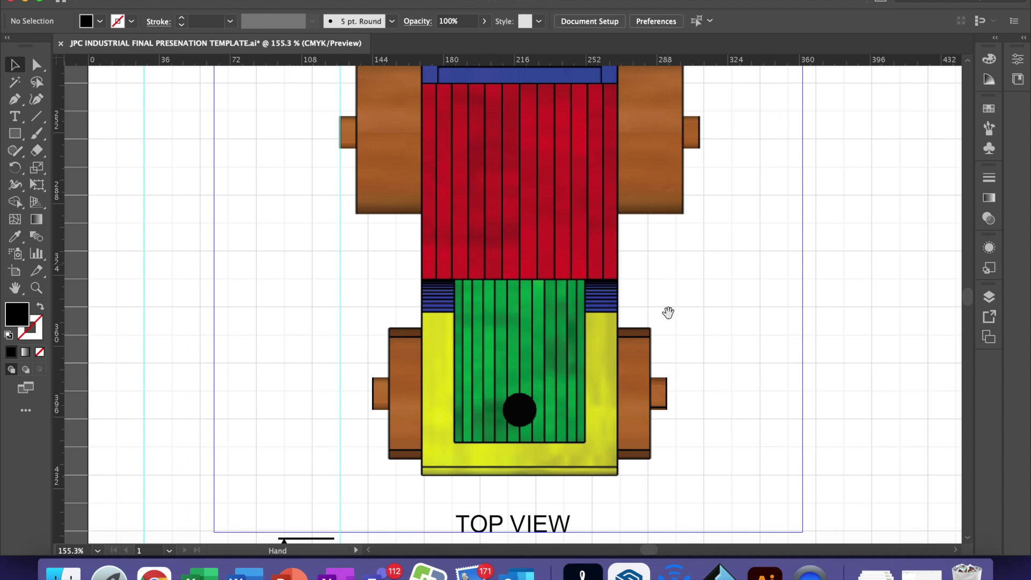
pyautogui.scroll(-8, 669, 313)
pyautogui.hscroll(-2, 669, 312)
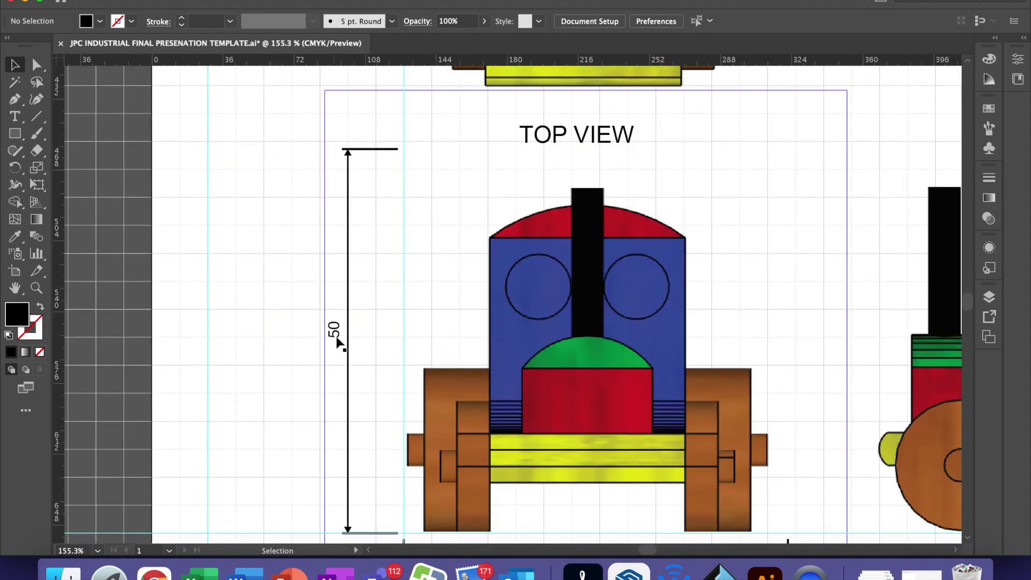
pyautogui.scroll(15, 486, 328)
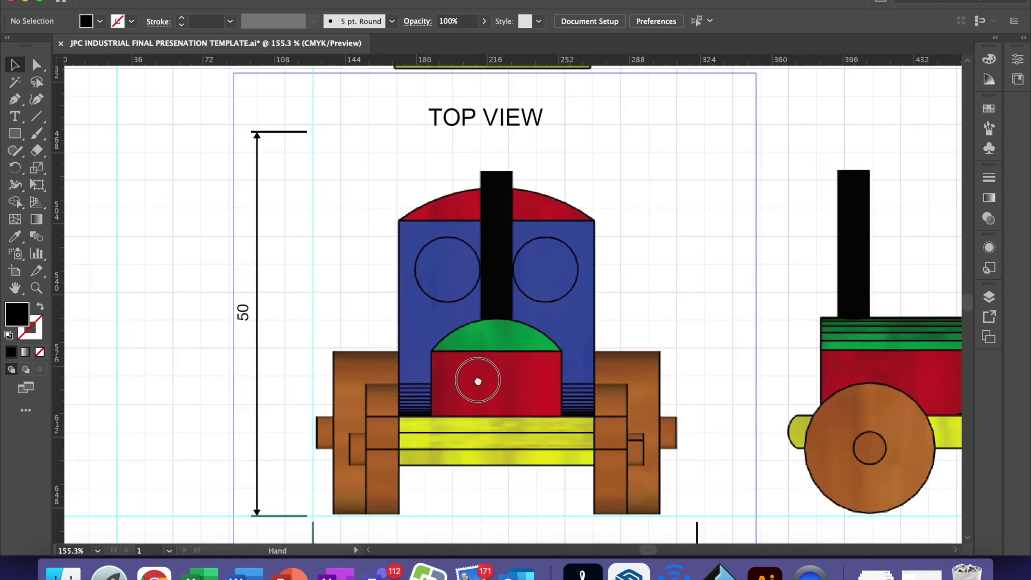
pyautogui.scroll(5, 437, 341)
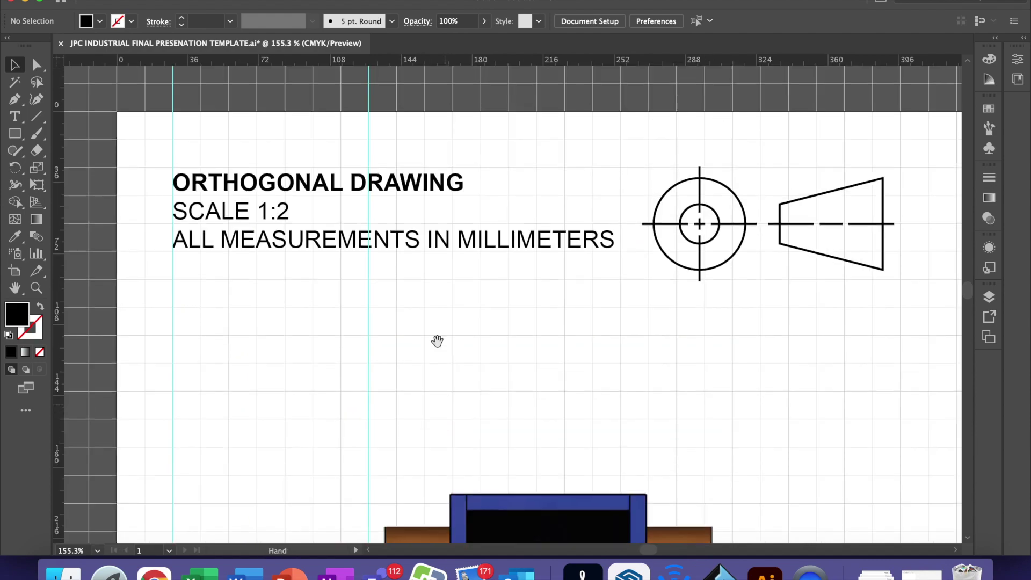
pyautogui.press('super+minus')
pyautogui.press('super+minus')
pyautogui.press('super+minus')
pyautogui.press('super+minus')
pyautogui.press('super+minus')
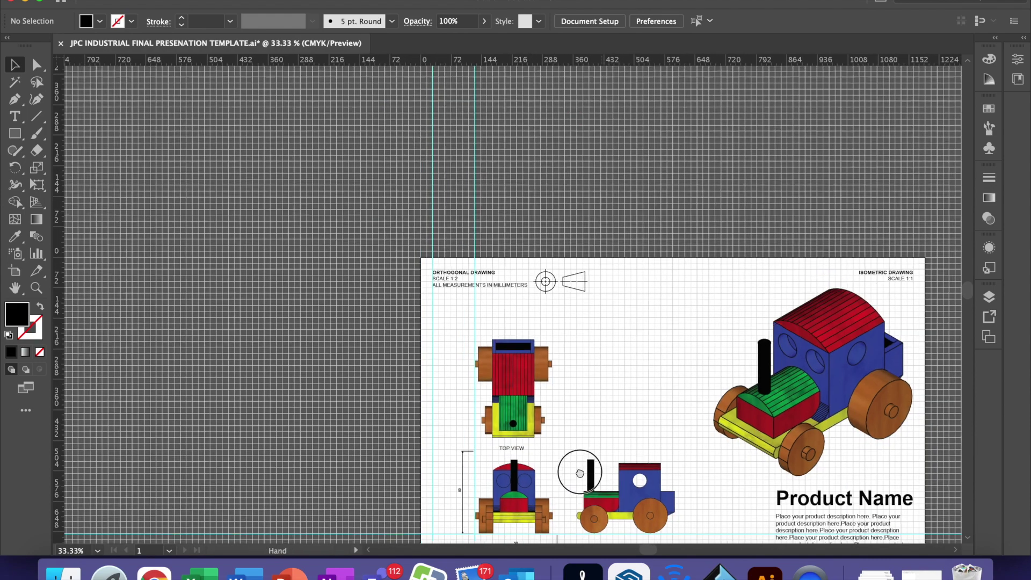
pyautogui.moveTo(575, 472); pyautogui.dragTo(377, 369)
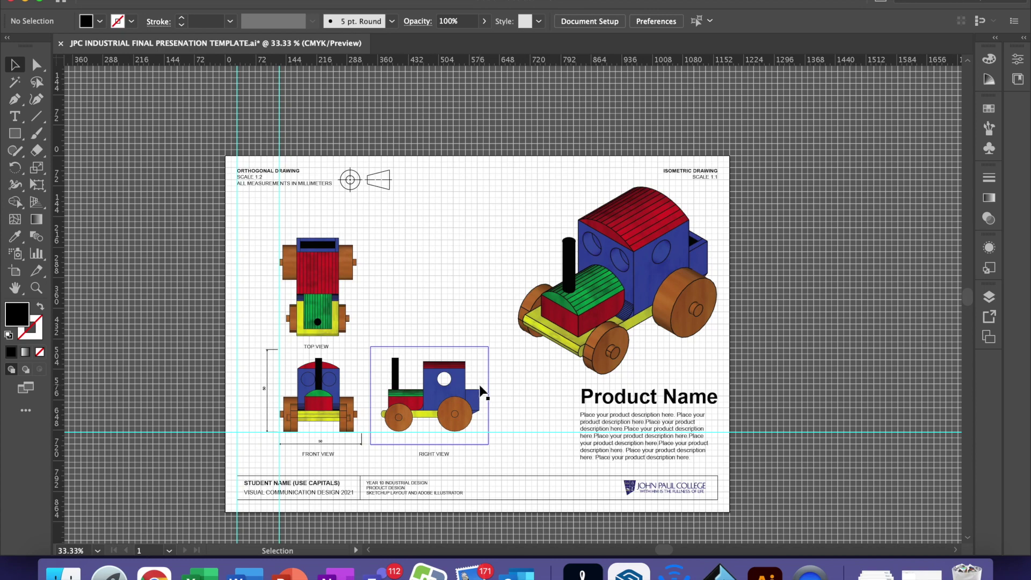
pyautogui.press('space')
pyautogui.hscroll(5, 483, 381)
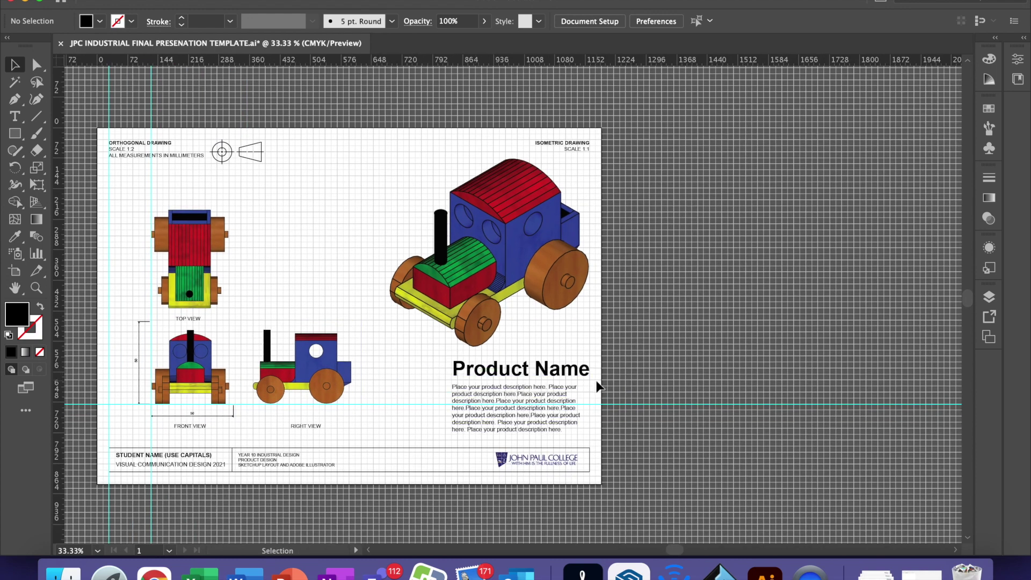